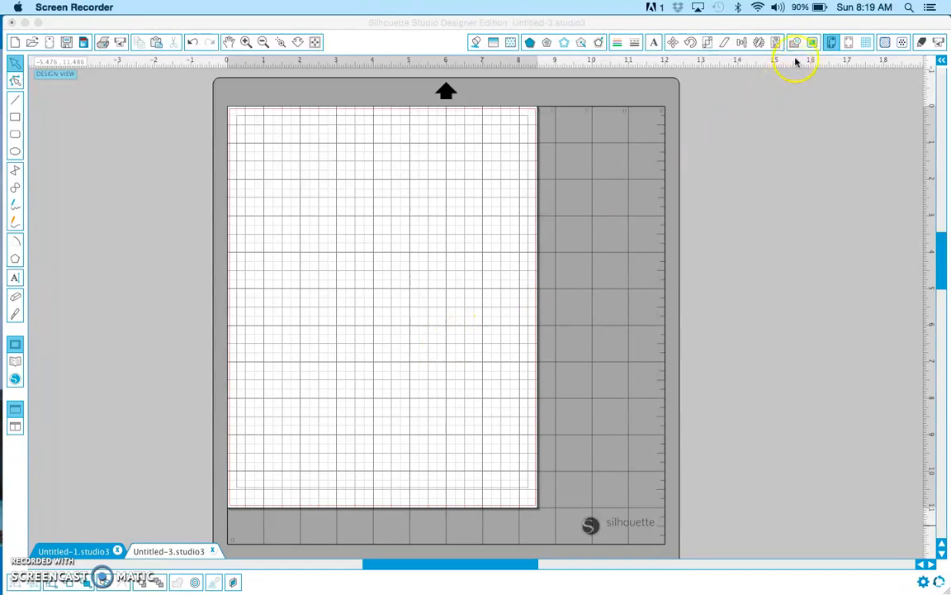
Choose the CAMEO 12 x 12 in cutting mat in the design page settings
{"action": "left_click", "coordinate": [834, 45]}
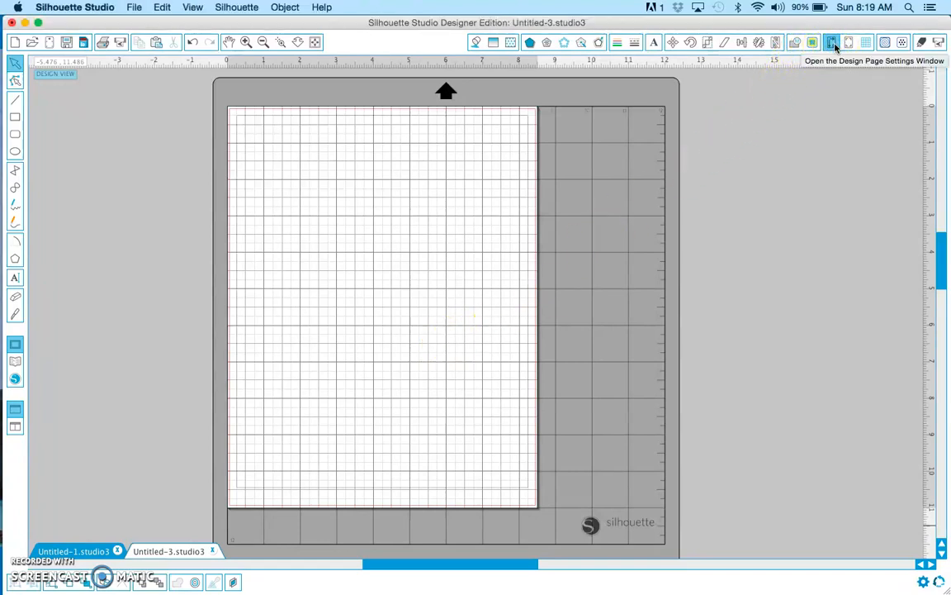
{"action": "left_click", "coordinate": [834, 45]}
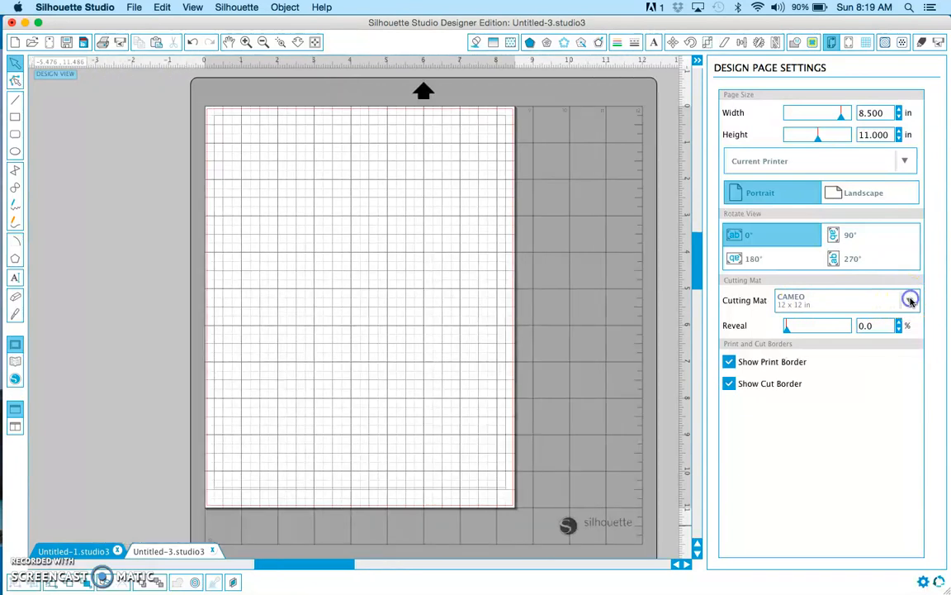
{"action": "left_click", "coordinate": [909, 301]}
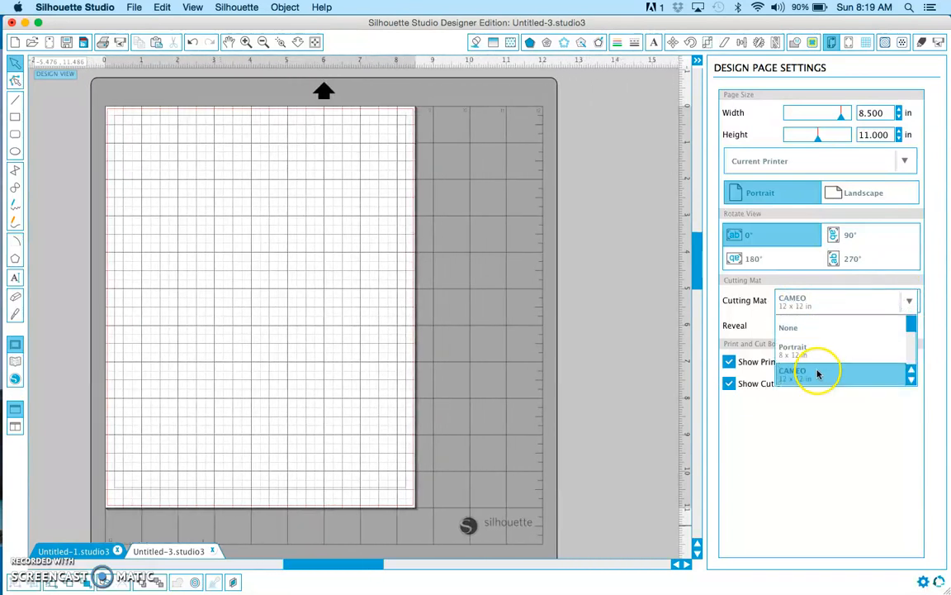
{"action": "left_click", "coordinate": [817, 375]}
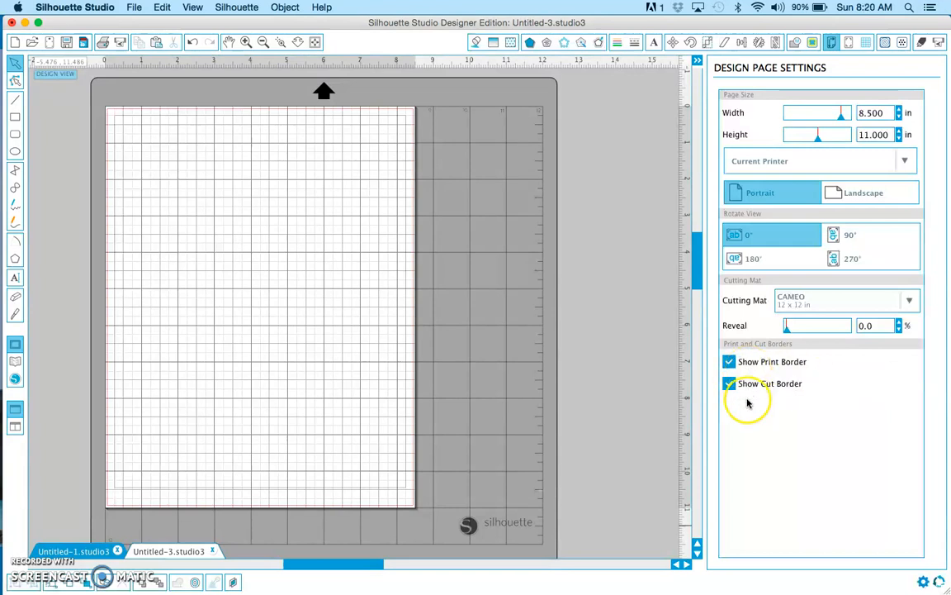
{"action": "left_click", "coordinate": [25, 551]}
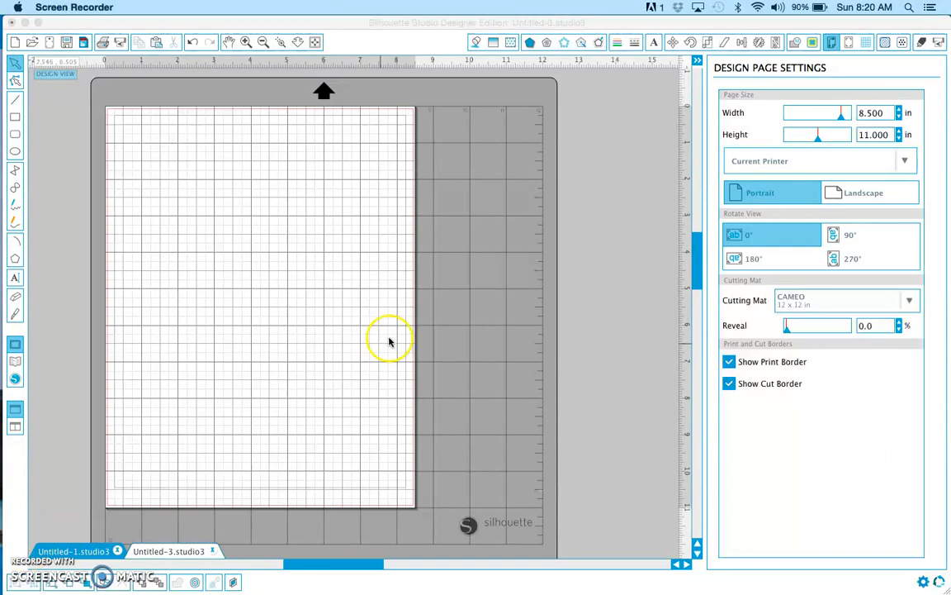
Turn on Type 1 registration marks (CAMEO, Portrait, Curio) for the page and close the settings
{"action": "left_click", "coordinate": [848, 47]}
{"action": "left_click", "coordinate": [848, 48]}
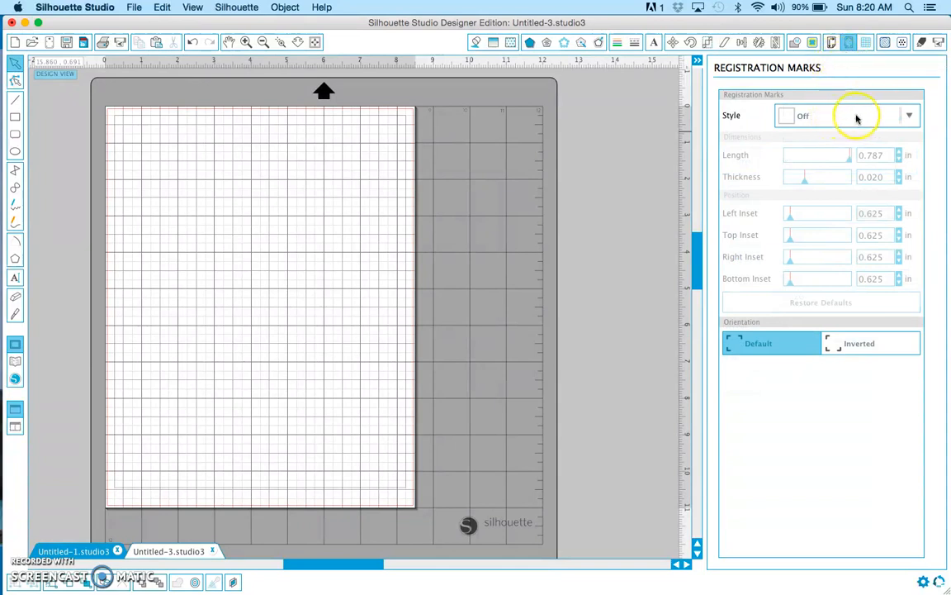
{"action": "left_click", "coordinate": [901, 117]}
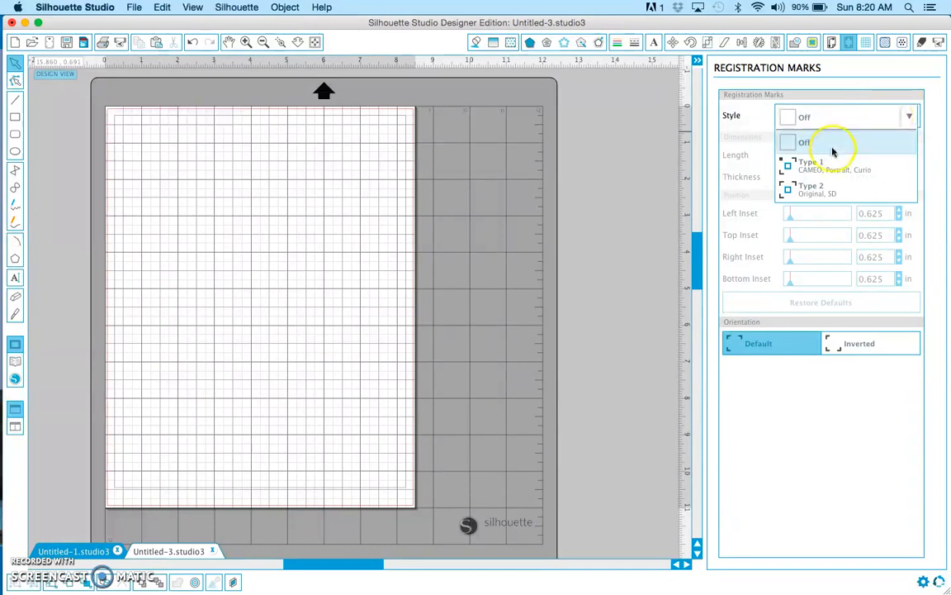
{"action": "left_click", "coordinate": [826, 167]}
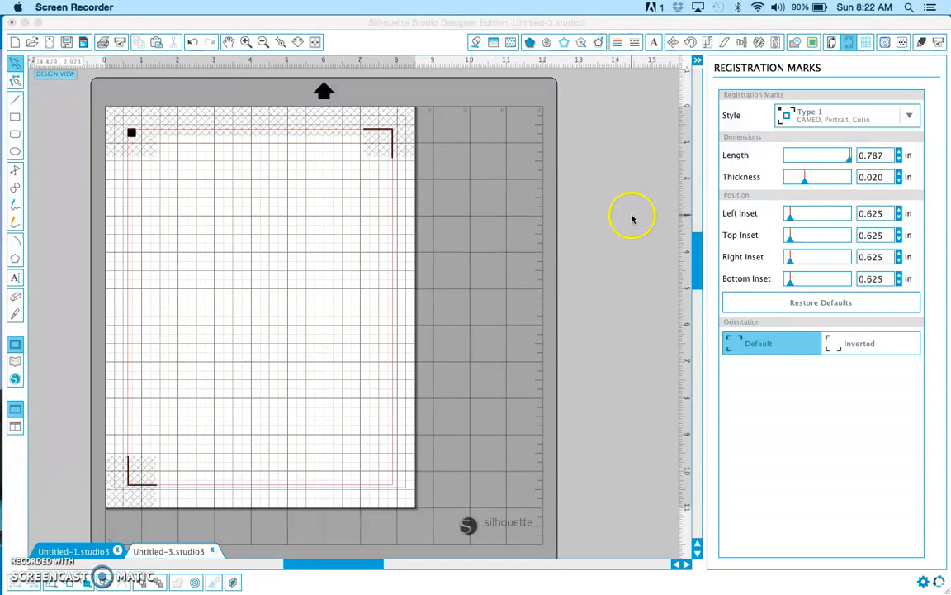
{"action": "left_click", "coordinate": [698, 65]}
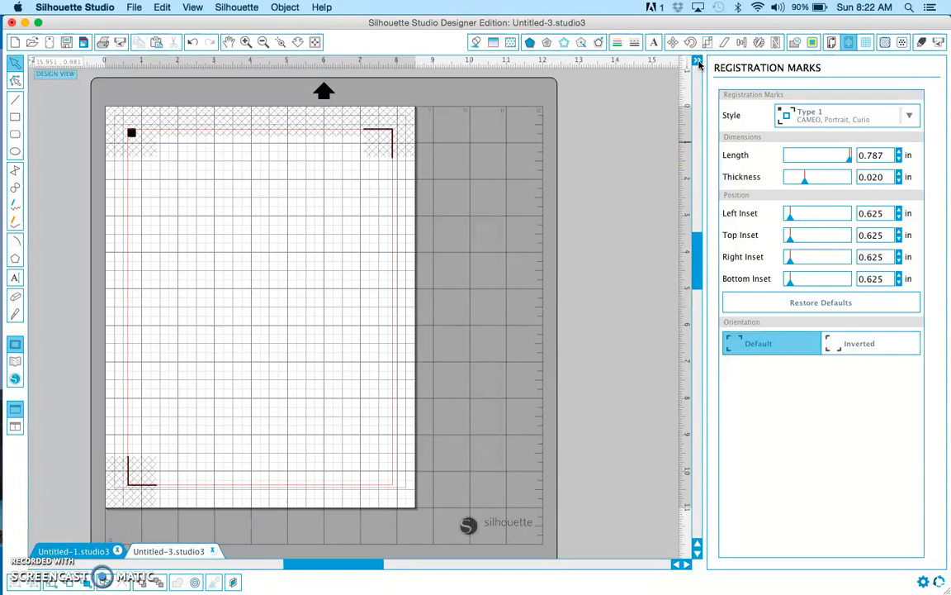
{"action": "left_click", "coordinate": [698, 64]}
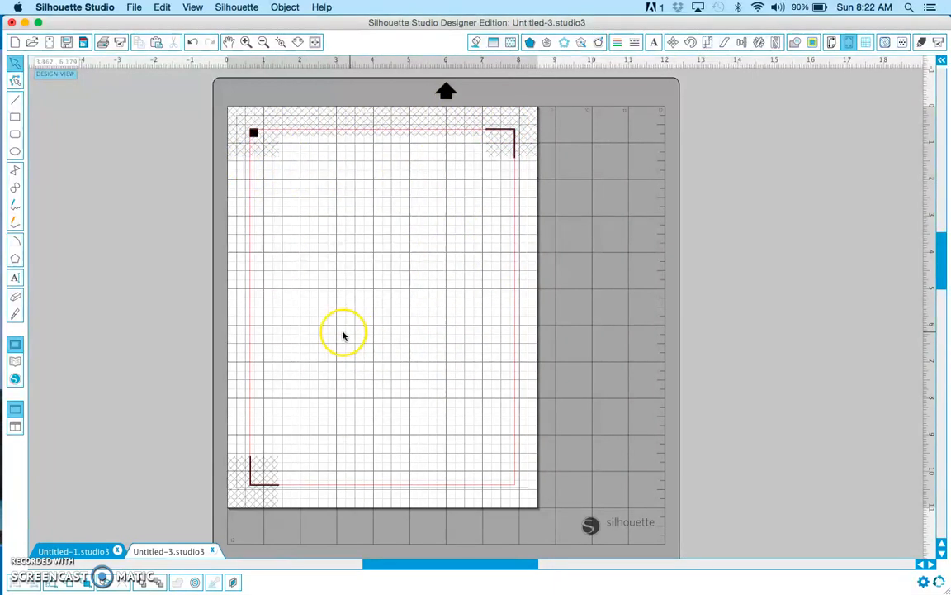
{"action": "left_click", "coordinate": [27, 546]}
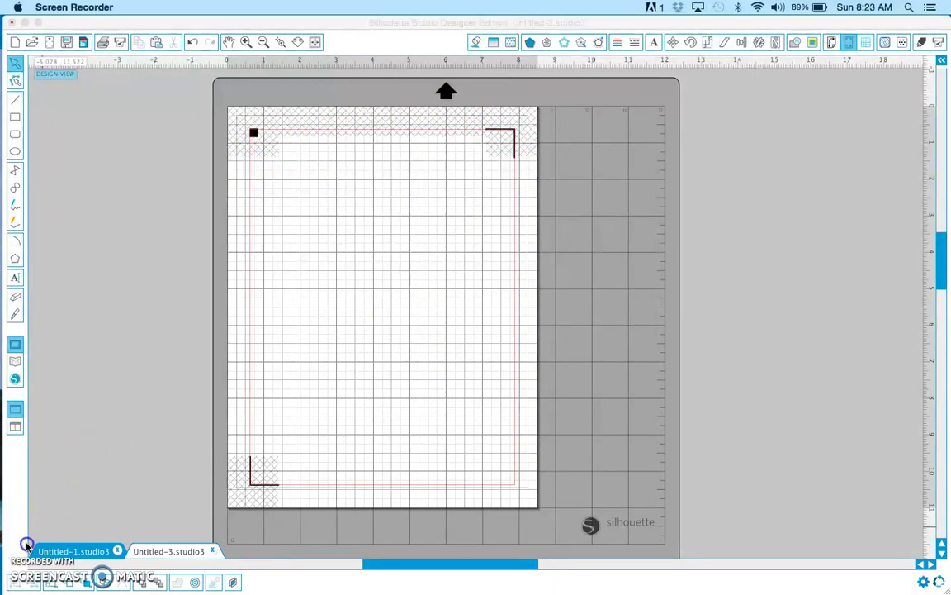
Draw a rounded rectangle about 1.5 in wide and 0.75 in high just below the page's upper-left registration mark
{"action": "left_click", "coordinate": [17, 135]}
{"action": "left_click", "coordinate": [18, 136]}
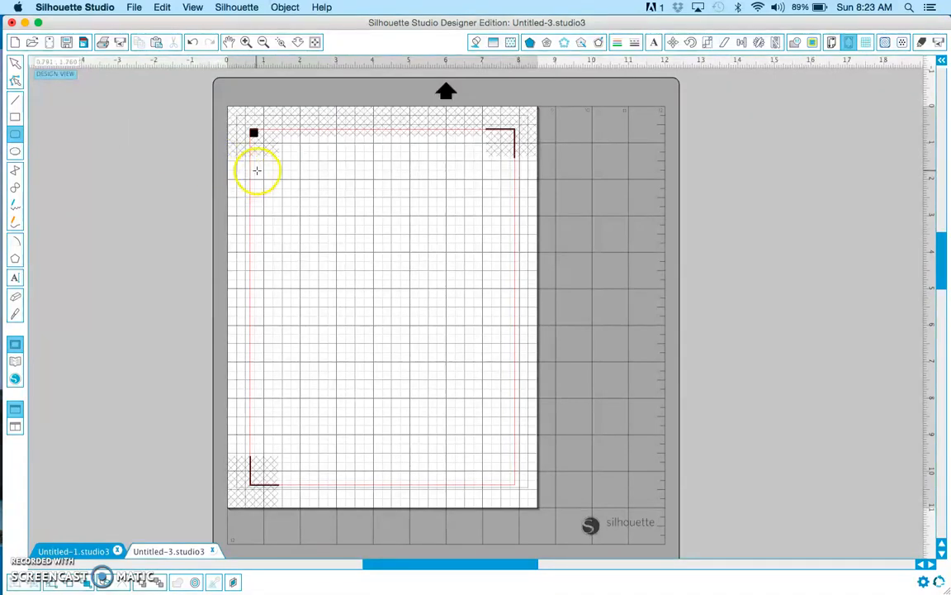
{"action": "left_click_drag", "start_coordinate": [259, 169], "coordinate": [311, 196]}
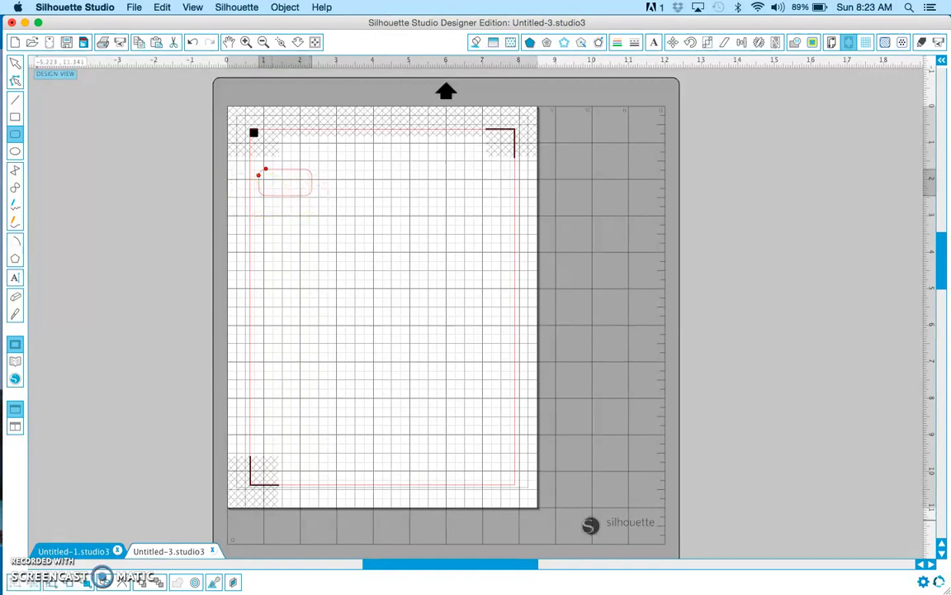
{"action": "left_click", "coordinate": [29, 551]}
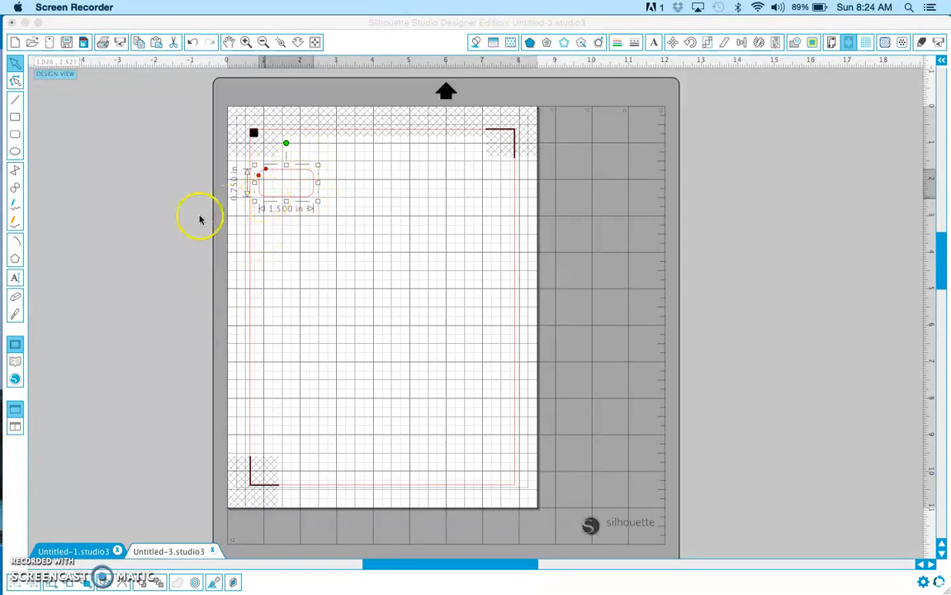
Draw a smaller rounded rectangle, about 1.25 by 0.53 in, inside the first one and centre it there
{"action": "left_click", "coordinate": [16, 135]}
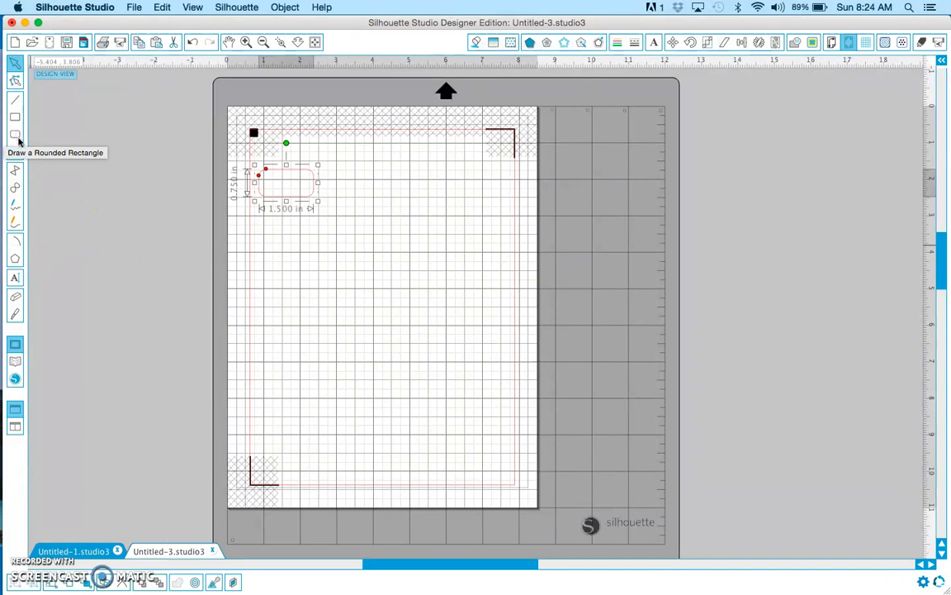
{"action": "left_click", "coordinate": [16, 136]}
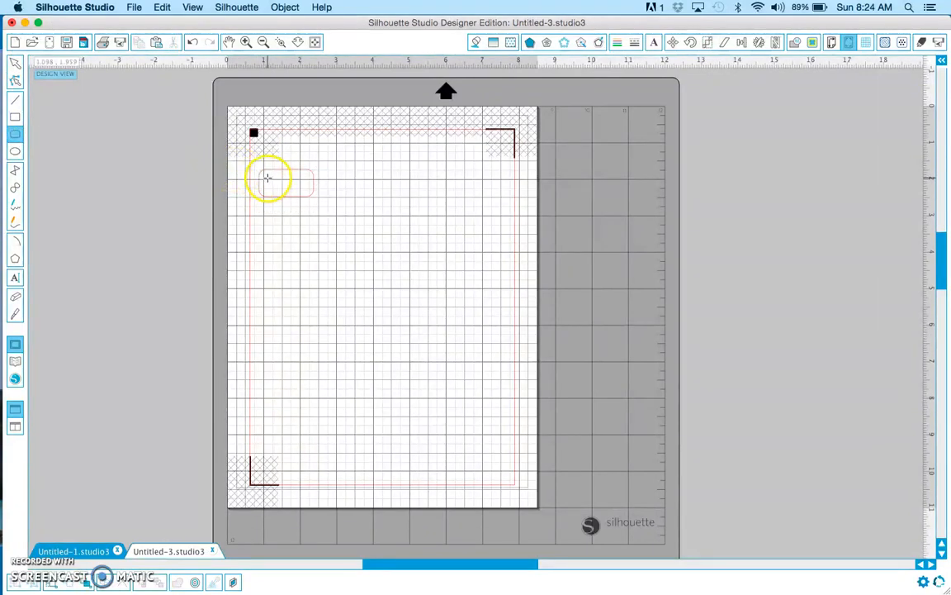
{"action": "left_click_drag", "start_coordinate": [265, 174], "coordinate": [308, 194]}
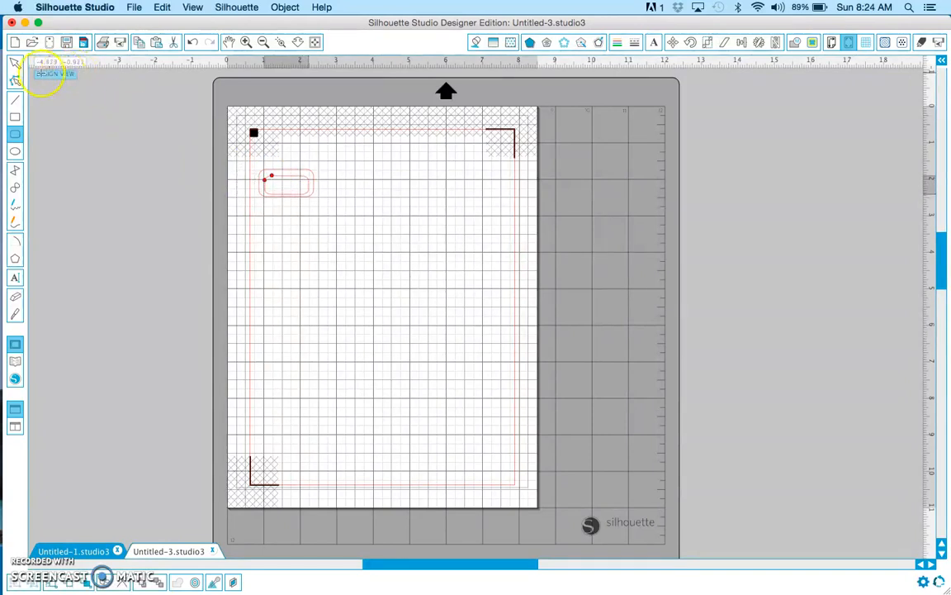
{"action": "left_click", "coordinate": [14, 62]}
{"action": "left_click", "coordinate": [278, 177]}
{"action": "left_click_drag", "start_coordinate": [278, 180], "coordinate": [315, 200]}
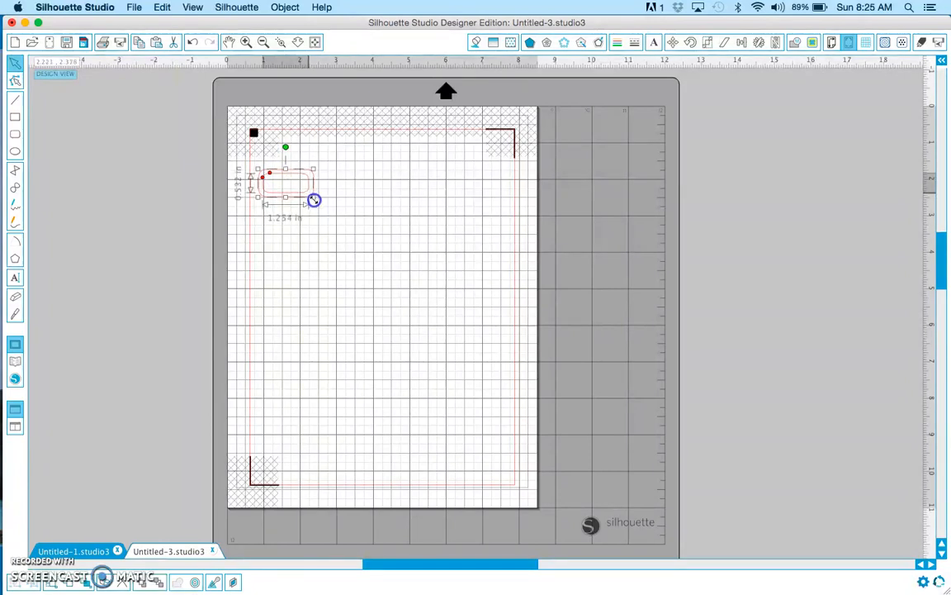
{"action": "left_click", "coordinate": [269, 249]}
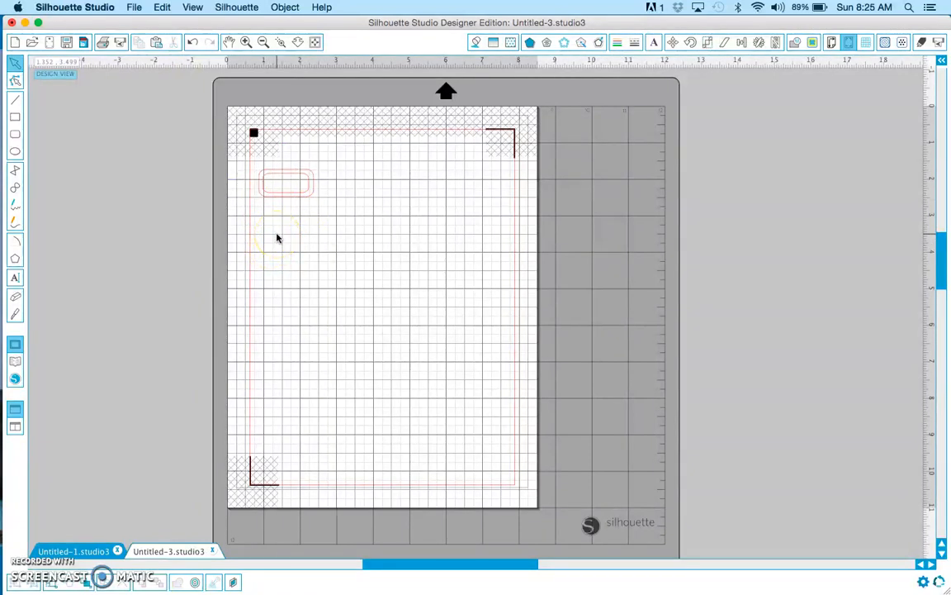
{"action": "left_click", "coordinate": [33, 549]}
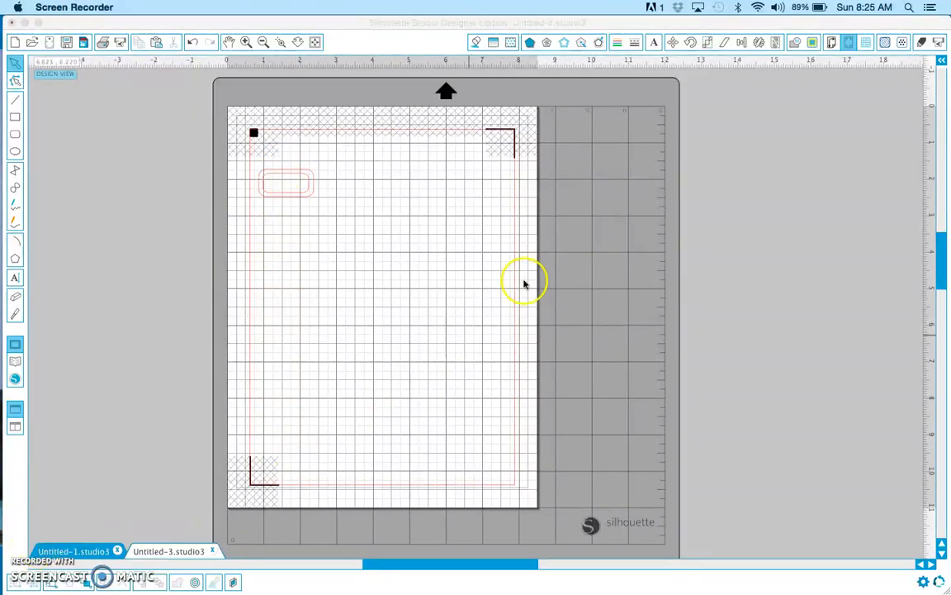
Fill the outer rounded rectangle with solid purple
{"action": "left_click", "coordinate": [310, 173]}
{"action": "double_click", "coordinate": [310, 173]}
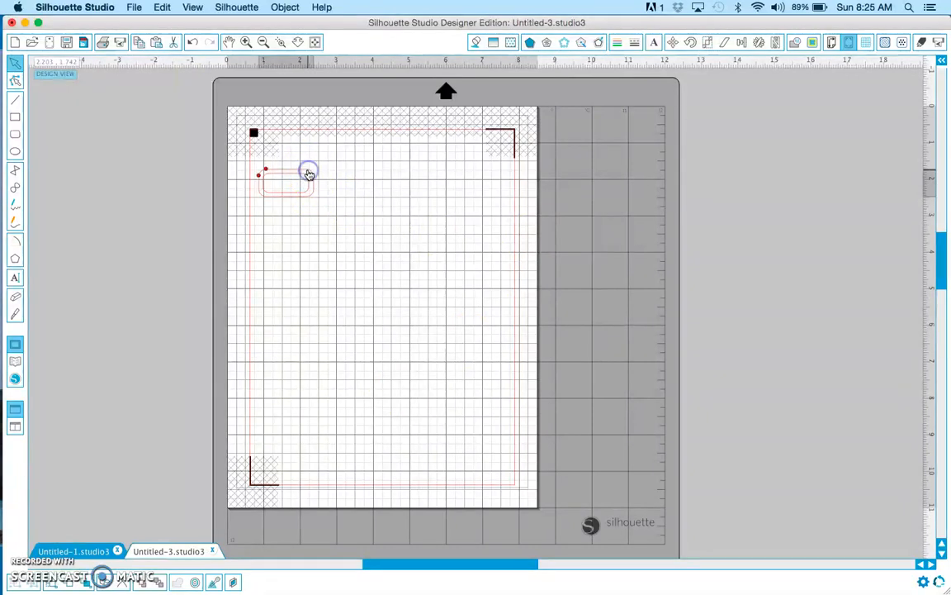
{"action": "left_click", "coordinate": [474, 46]}
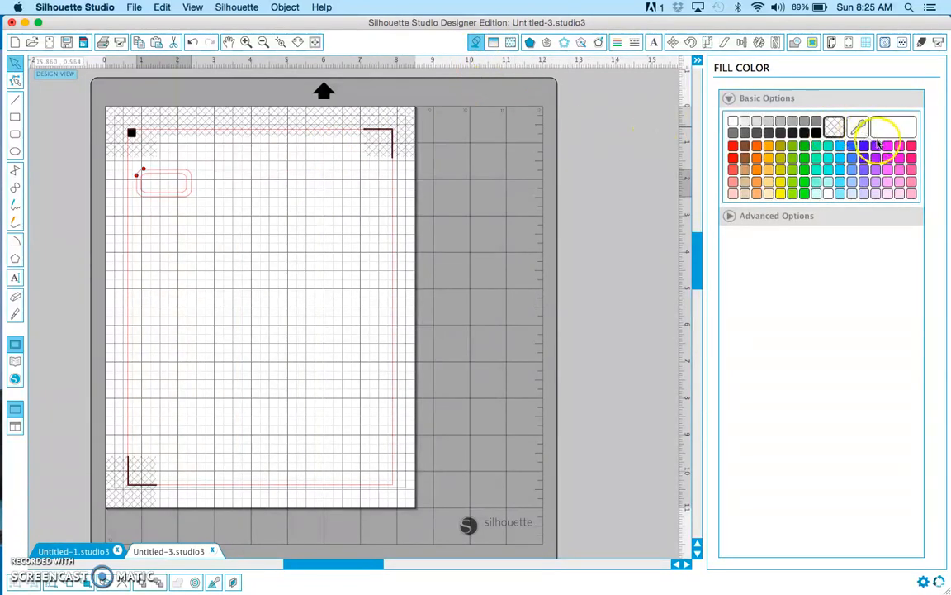
{"action": "left_click", "coordinate": [878, 147]}
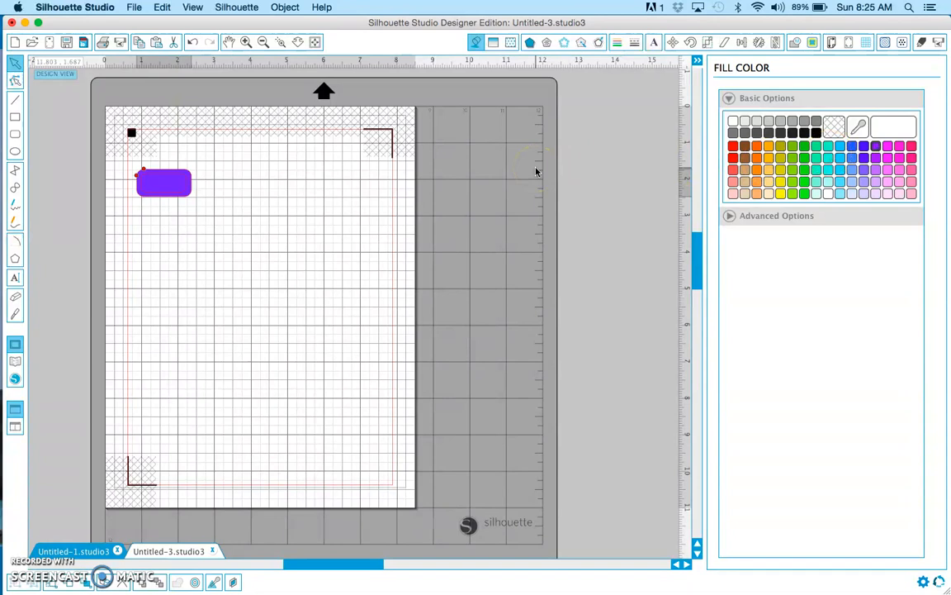
Fill the inner rounded rectangle with the light purple A97FFF and close the fill settings
{"action": "left_click", "coordinate": [177, 188]}
{"action": "left_click", "coordinate": [179, 189]}
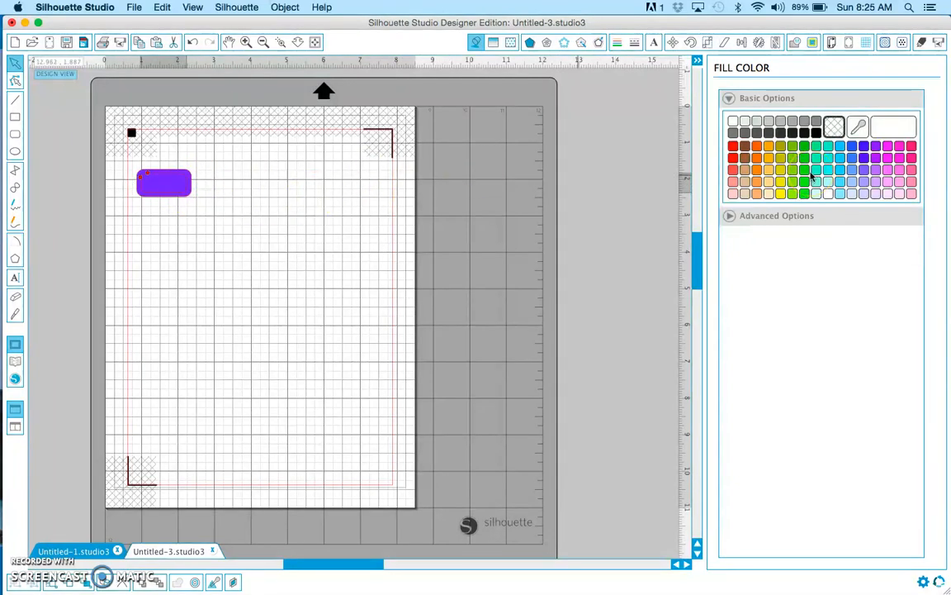
{"action": "left_click", "coordinate": [864, 183]}
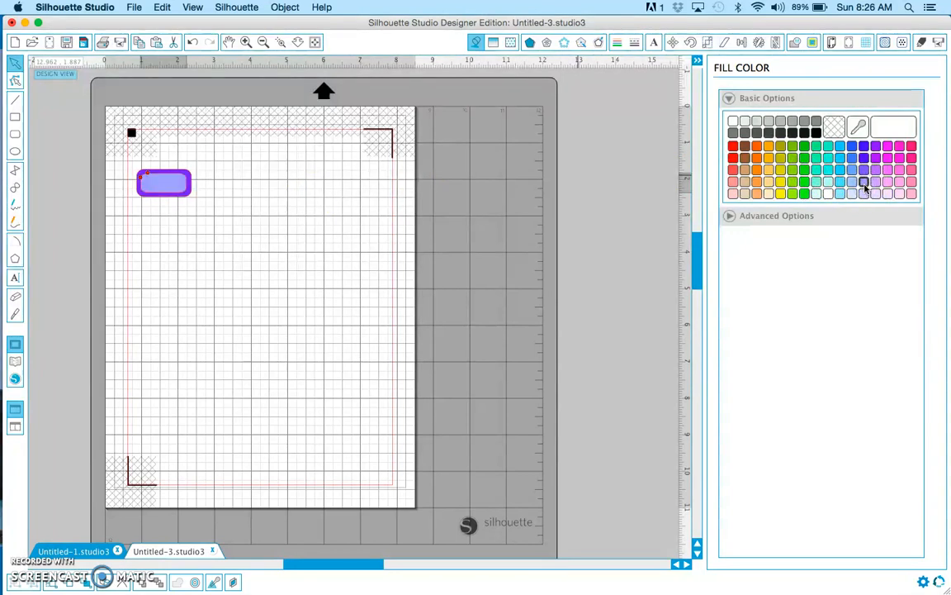
{"action": "left_click", "coordinate": [830, 216]}
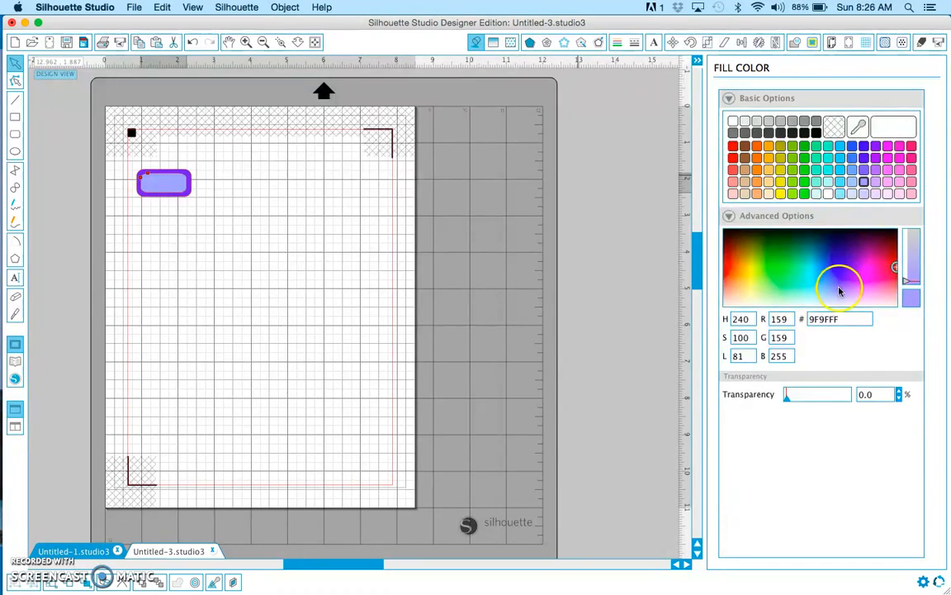
{"action": "mouse_move", "coordinate": [834, 293]}
{"action": "left_mouse_down"}
{"action": "mouse_move", "coordinate": [860, 265]}
{"action": "mouse_move", "coordinate": [852, 282]}
{"action": "left_mouse_up"}
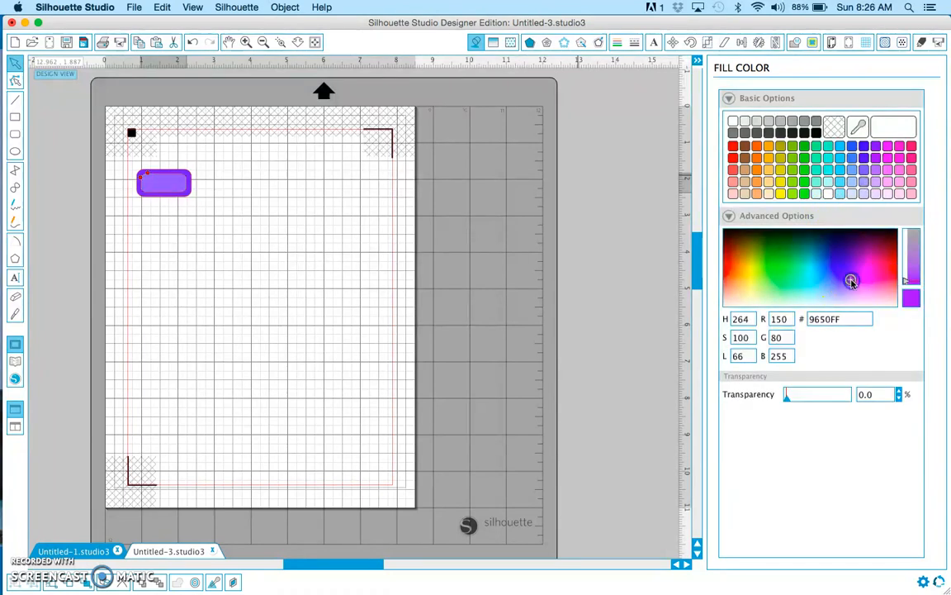
{"action": "left_click", "coordinate": [849, 288]}
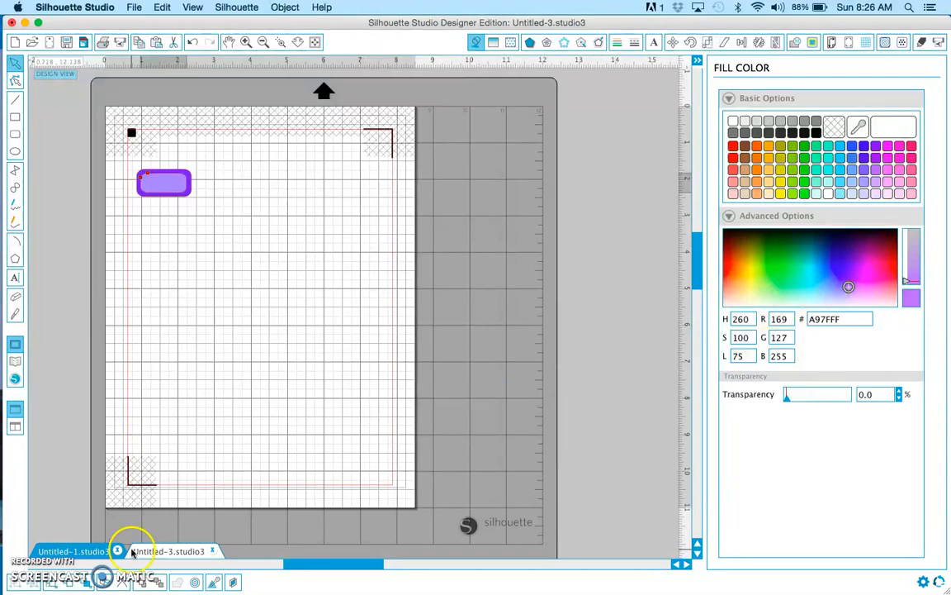
{"action": "left_click", "coordinate": [698, 65]}
{"action": "left_click", "coordinate": [698, 64]}
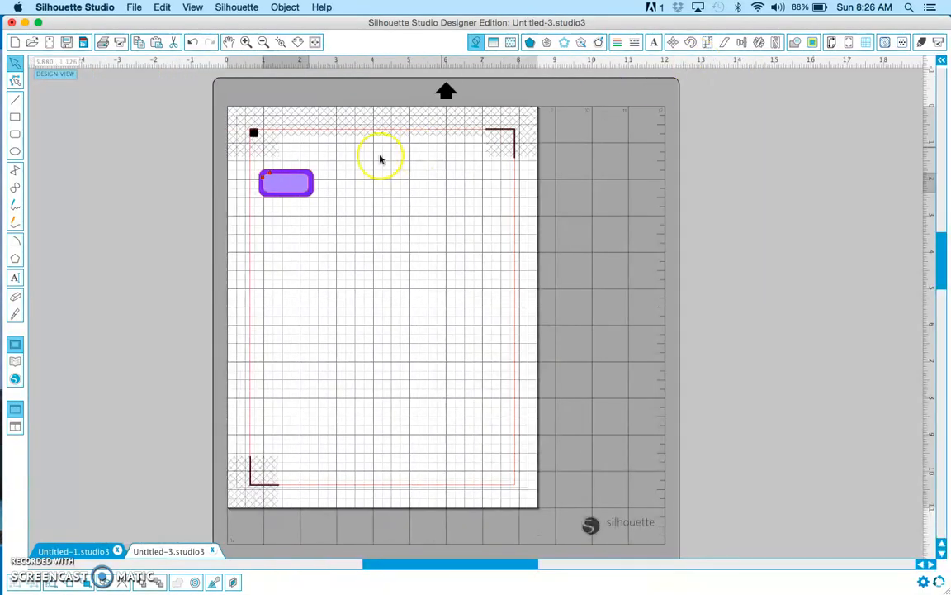
Start a text object inside the light purple rectangle and set it to 14 pt with centre justification
{"action": "left_click", "coordinate": [245, 41]}
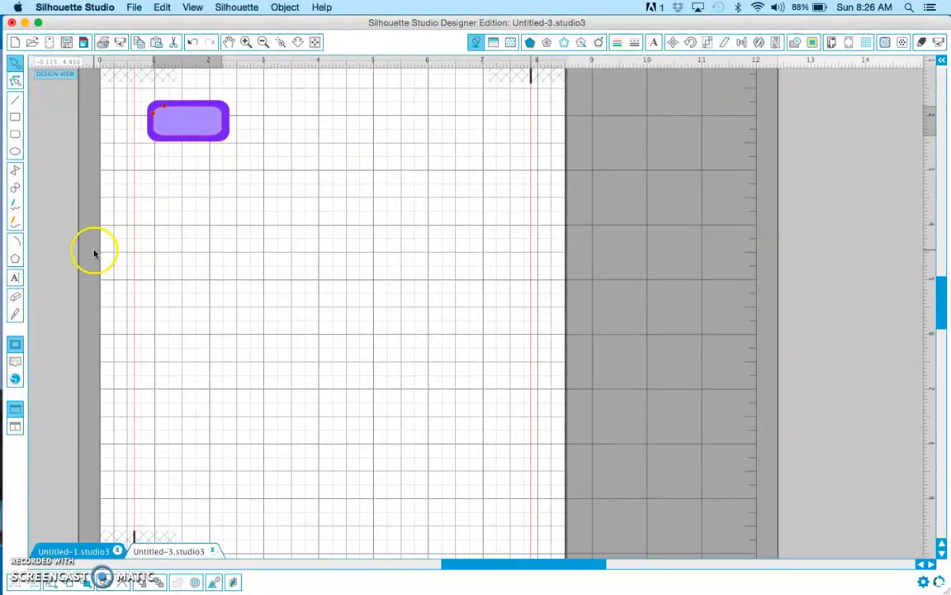
{"action": "left_click", "coordinate": [88, 182]}
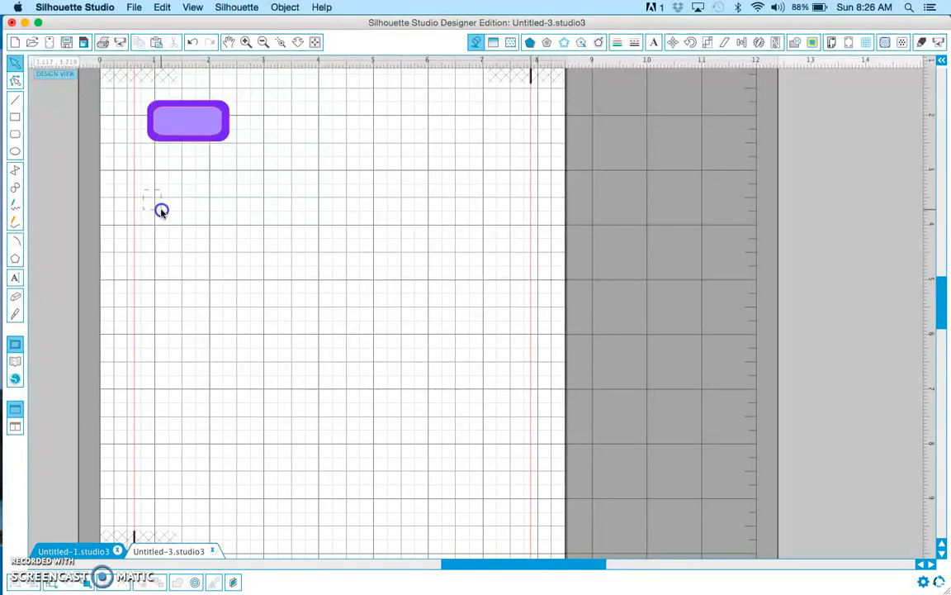
{"action": "left_click", "coordinate": [15, 279]}
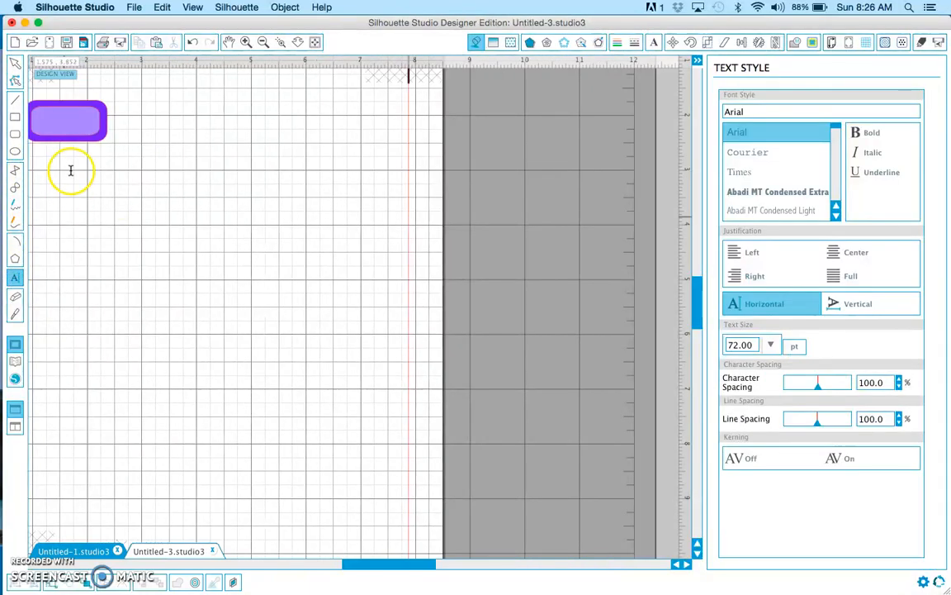
{"action": "left_click", "coordinate": [37, 114]}
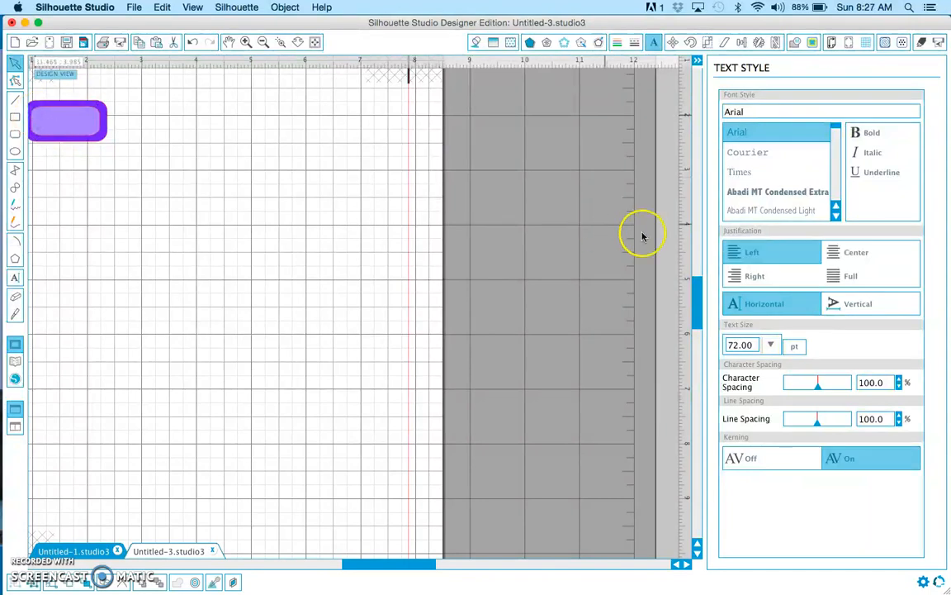
{"action": "left_click", "coordinate": [770, 345]}
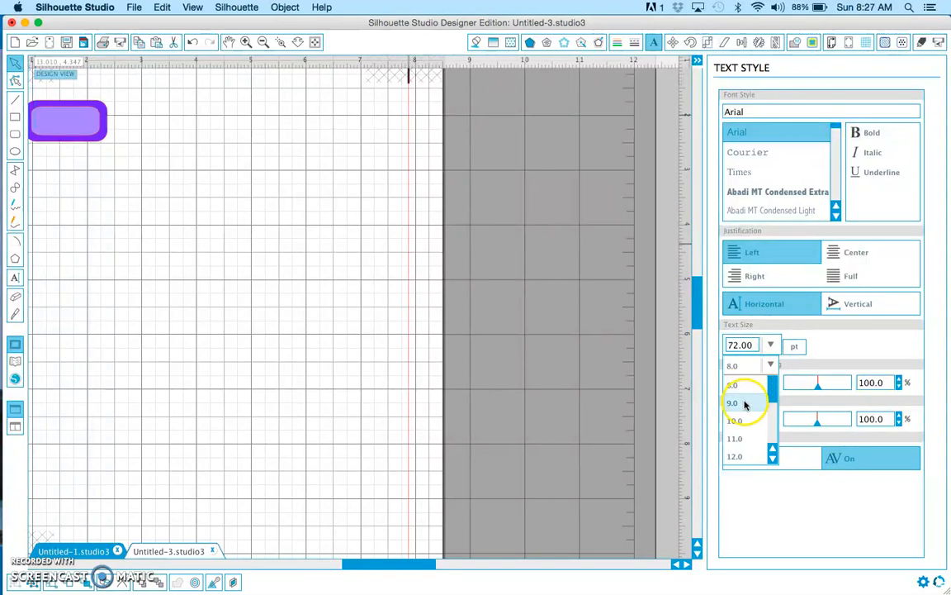
{"action": "scroll", "coordinate": [743, 436], "scroll_direction": "down", "scroll_amount": 1}
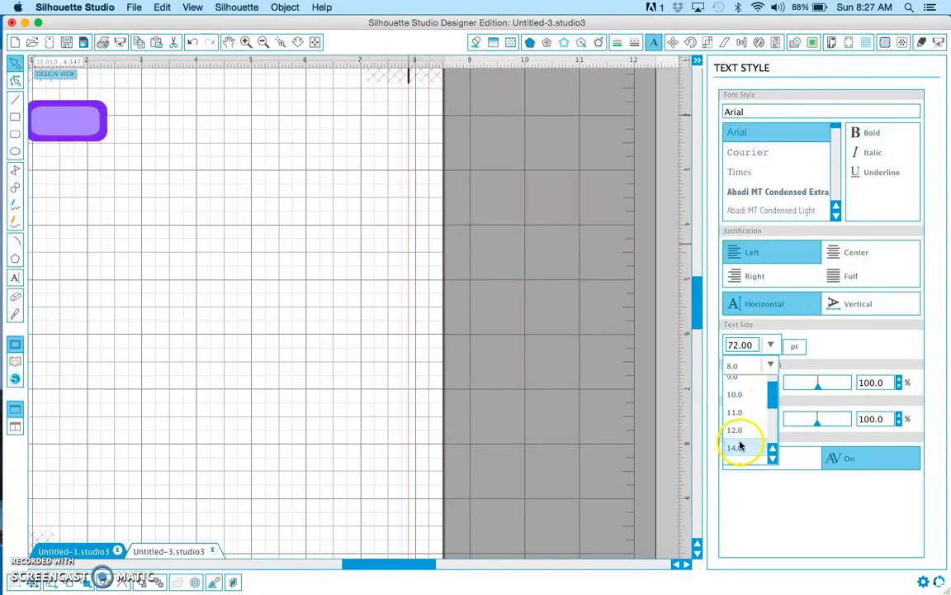
{"action": "left_click", "coordinate": [740, 446]}
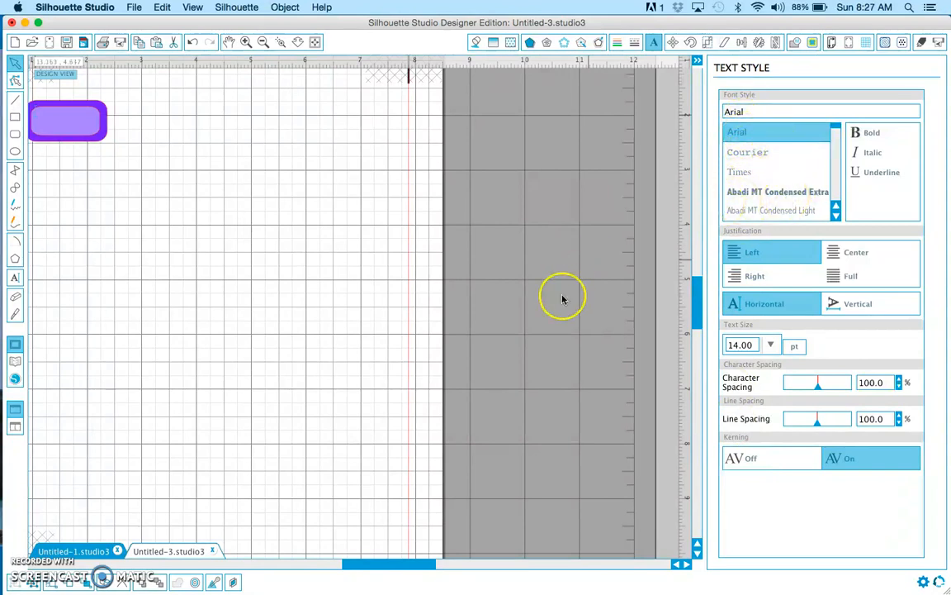
{"action": "left_click", "coordinate": [856, 252]}
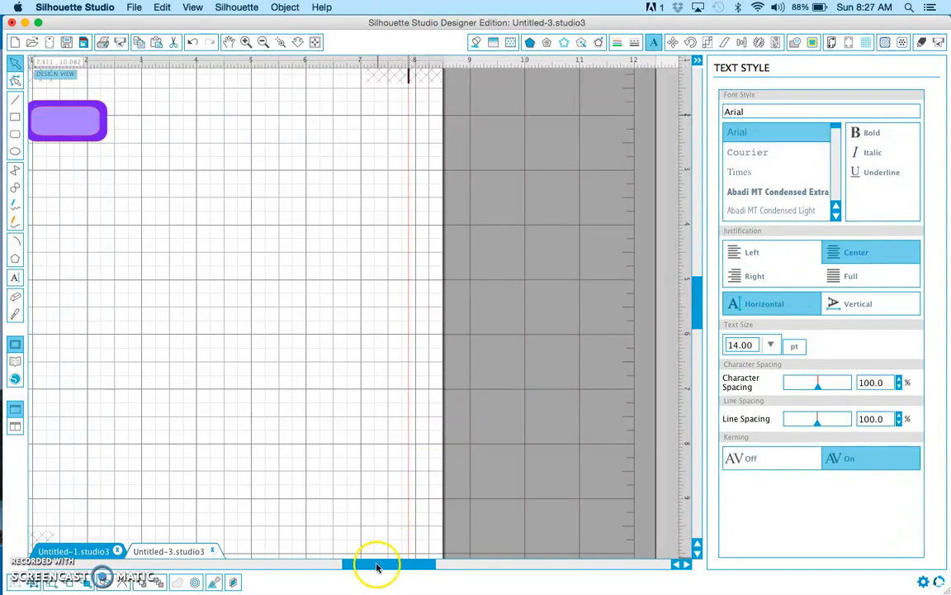
Enter the placeholder text "Fill text here" inside the label's light purple rectangle
{"action": "left_click_drag", "start_coordinate": [376, 564], "coordinate": [331, 562]}
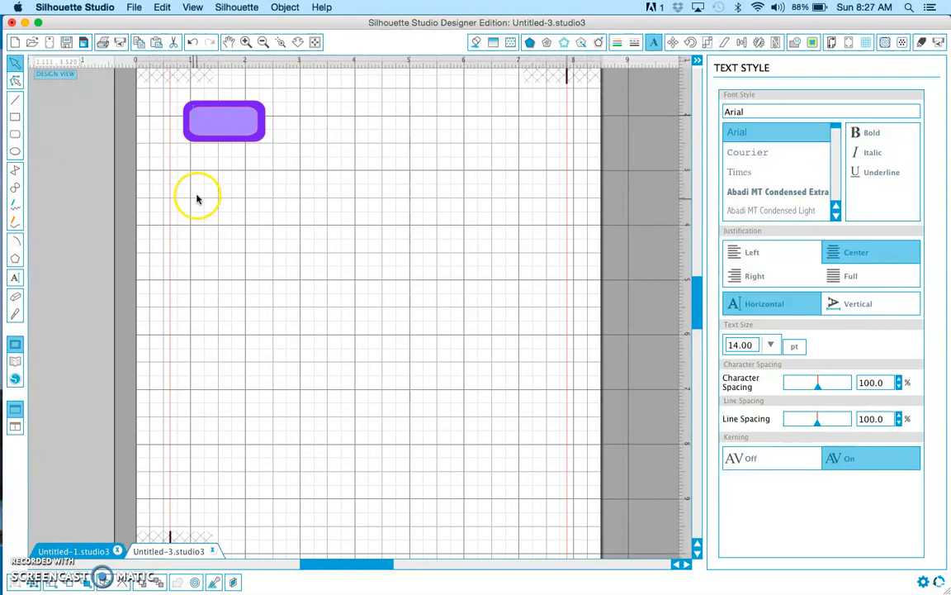
{"action": "left_click", "coordinate": [200, 114]}
{"action": "type", "text": "a"}
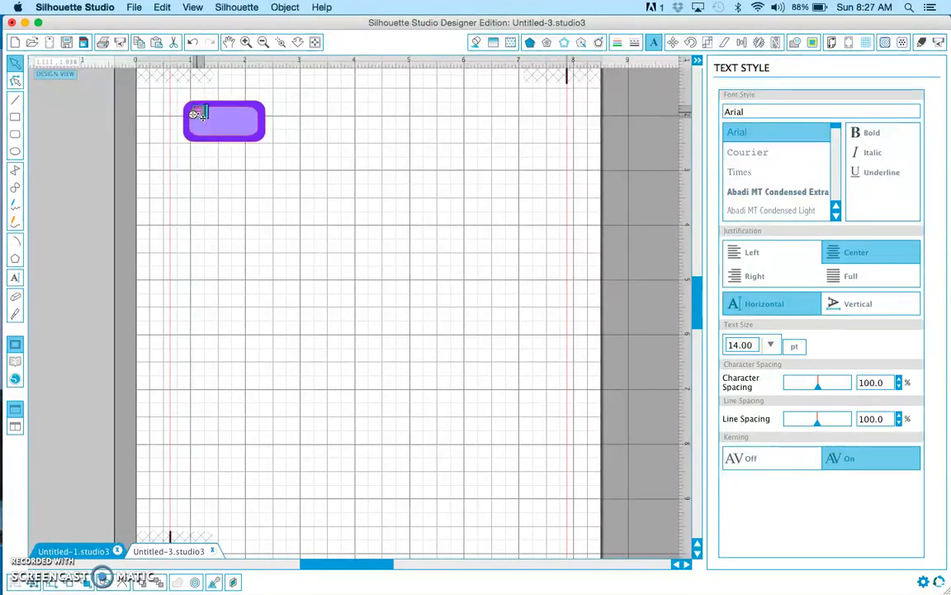
{"action": "type", "text": "ill text here"}
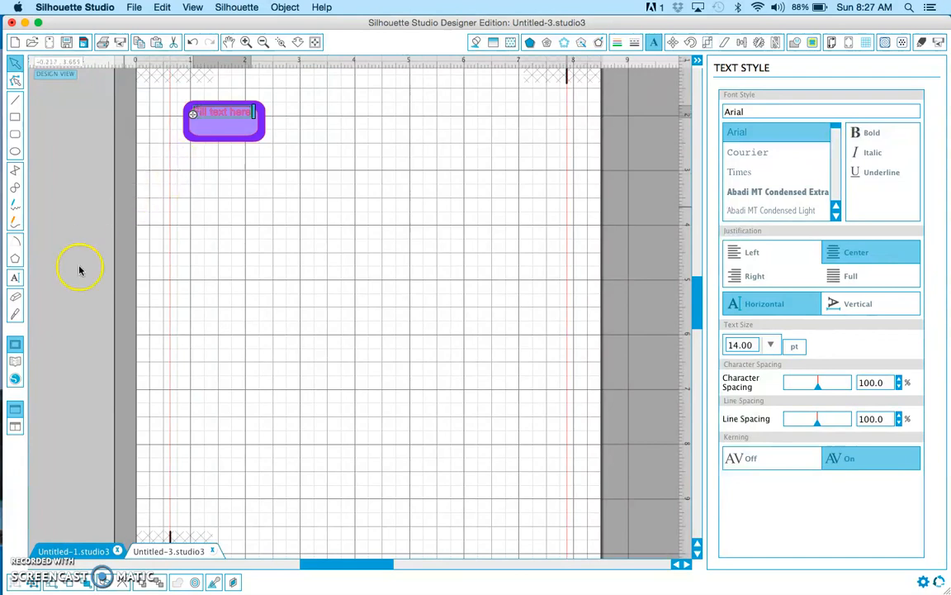
{"action": "left_click", "coordinate": [29, 546]}
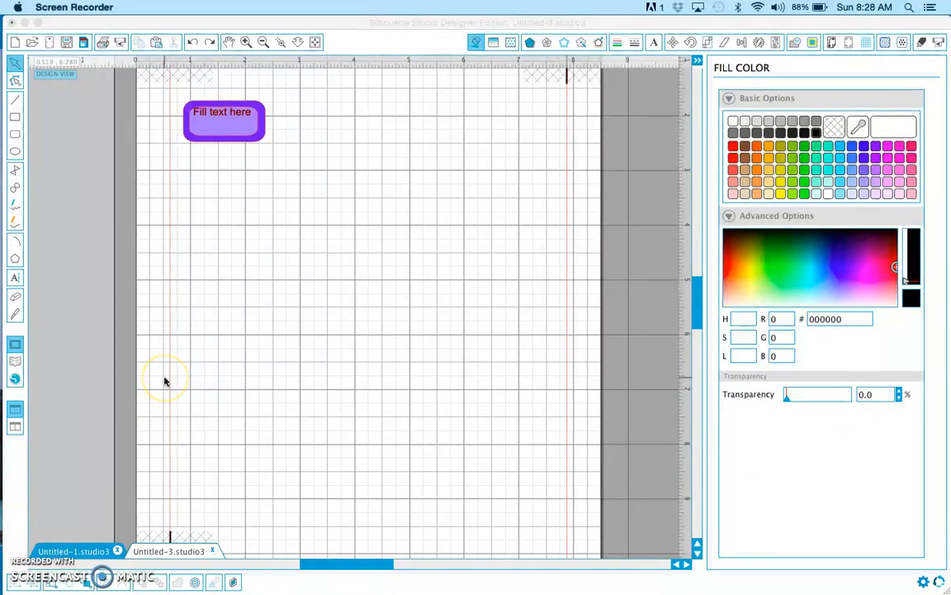
Move the "Fill text here" text down to centre it in the light purple rectangle
{"action": "left_click", "coordinate": [219, 114]}
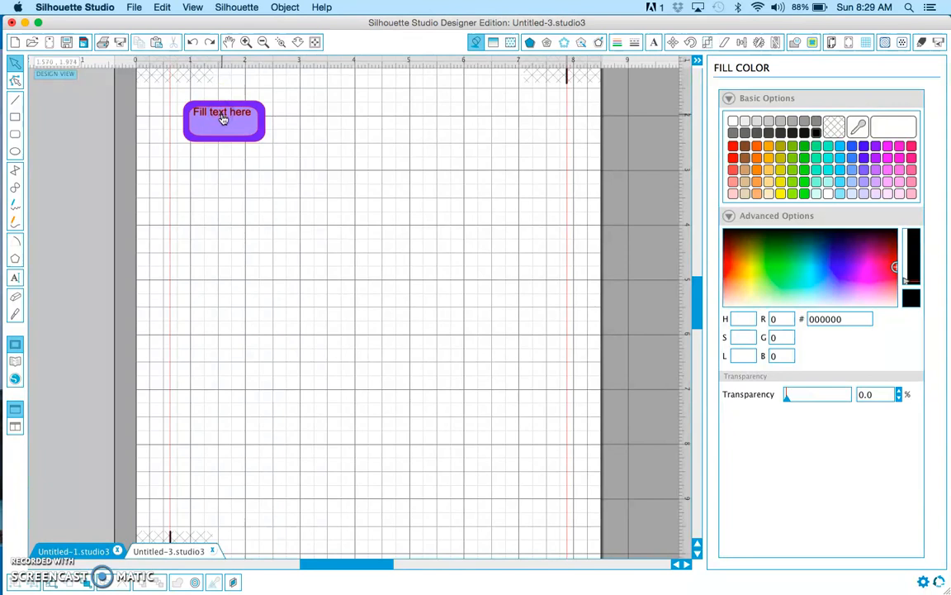
{"action": "left_click_drag", "start_coordinate": [221, 119], "coordinate": [221, 121]}
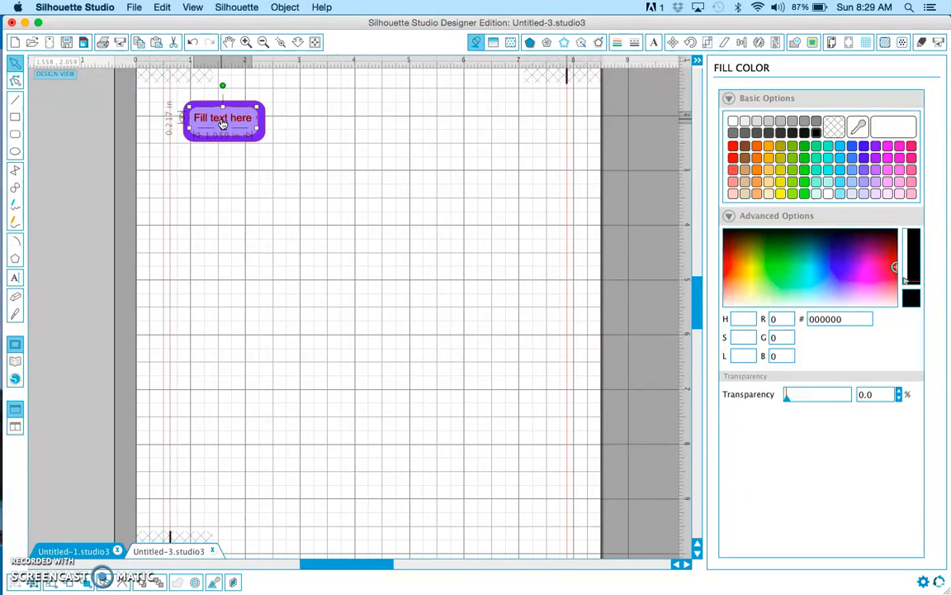
{"action": "left_click", "coordinate": [221, 165]}
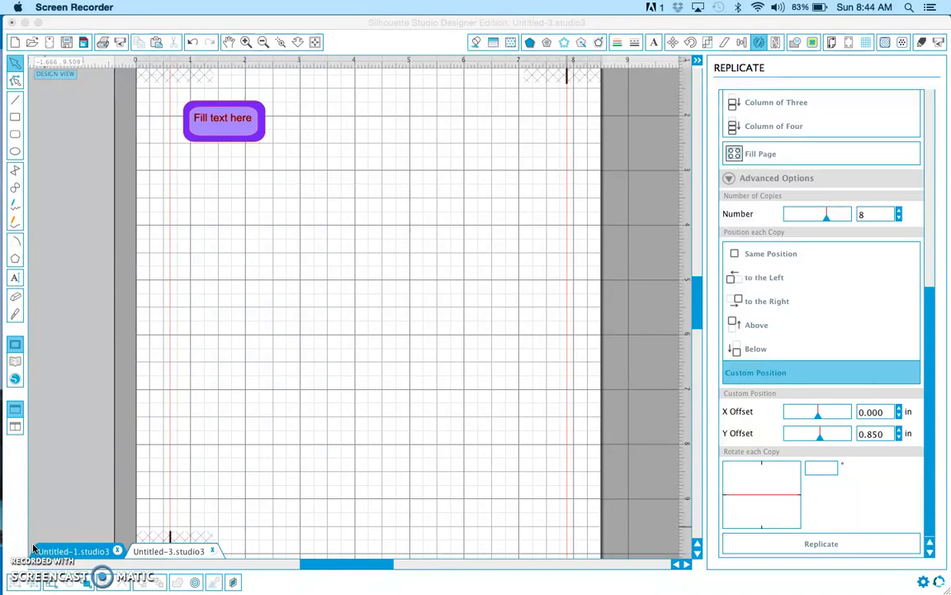
Select both rectangles and the text of the label together and set the number of replicate copies to 3
{"action": "left_click", "coordinate": [174, 88]}
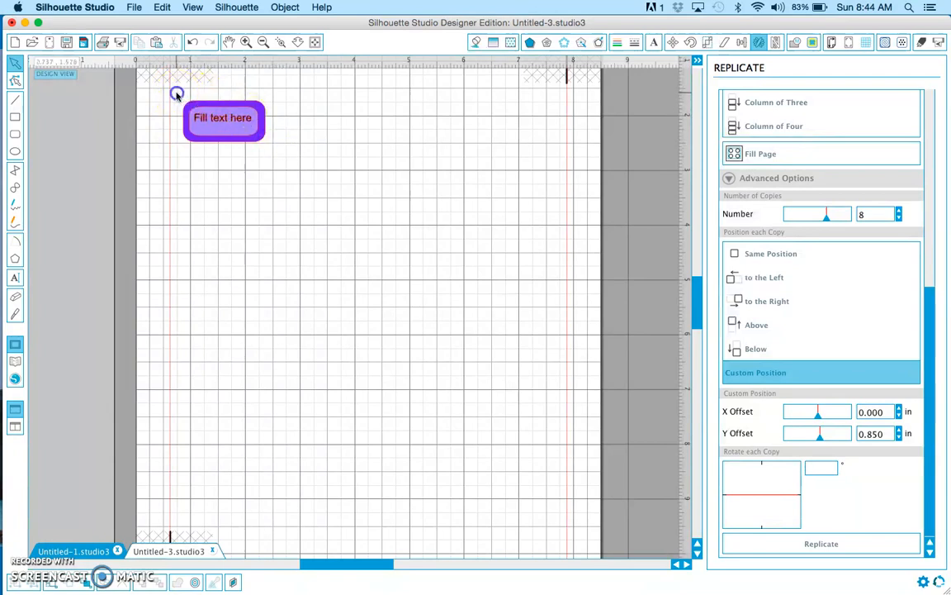
{"action": "left_click_drag", "start_coordinate": [176, 93], "coordinate": [282, 153]}
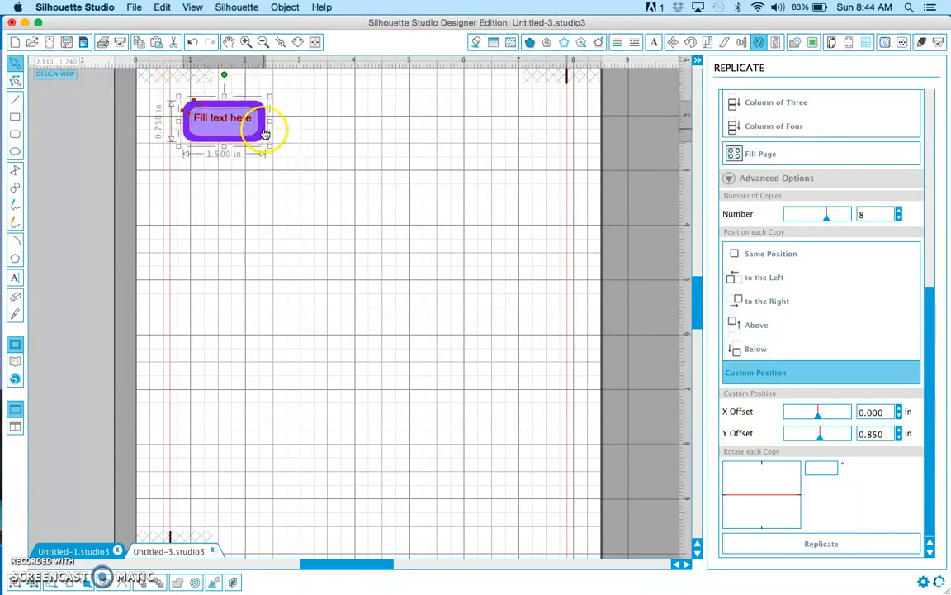
{"action": "right_click", "coordinate": [264, 134]}
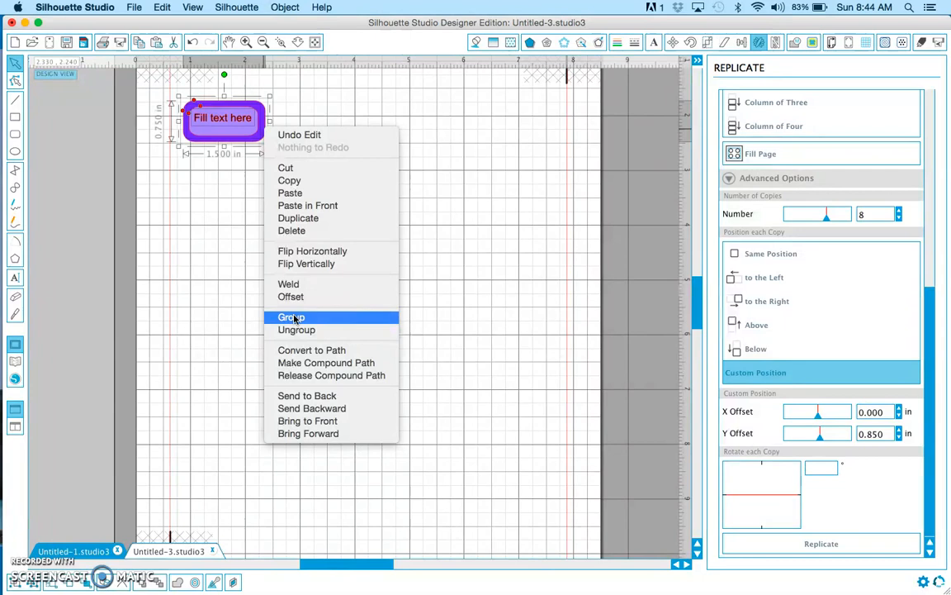
{"action": "left_click", "coordinate": [270, 95]}
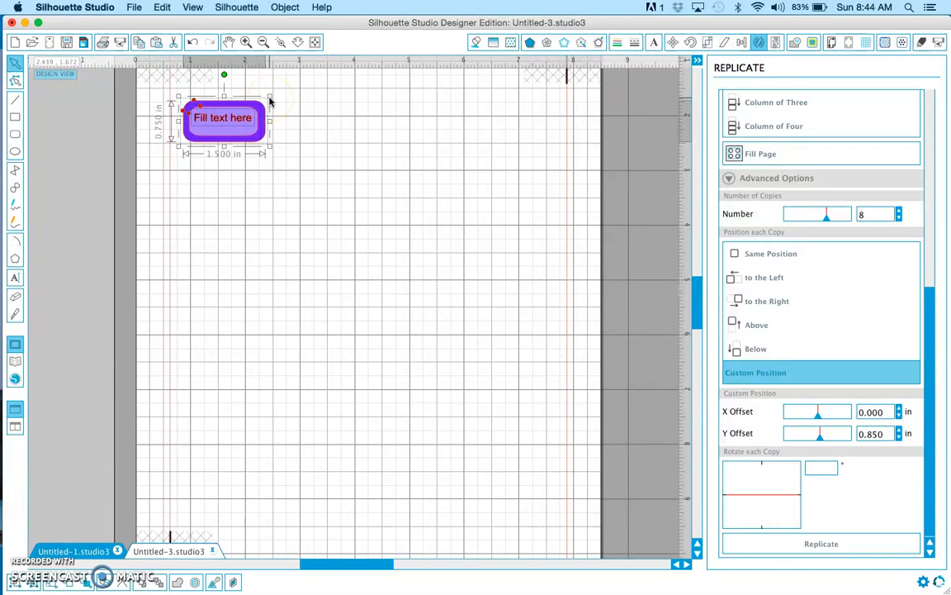
{"action": "left_click", "coordinate": [758, 42]}
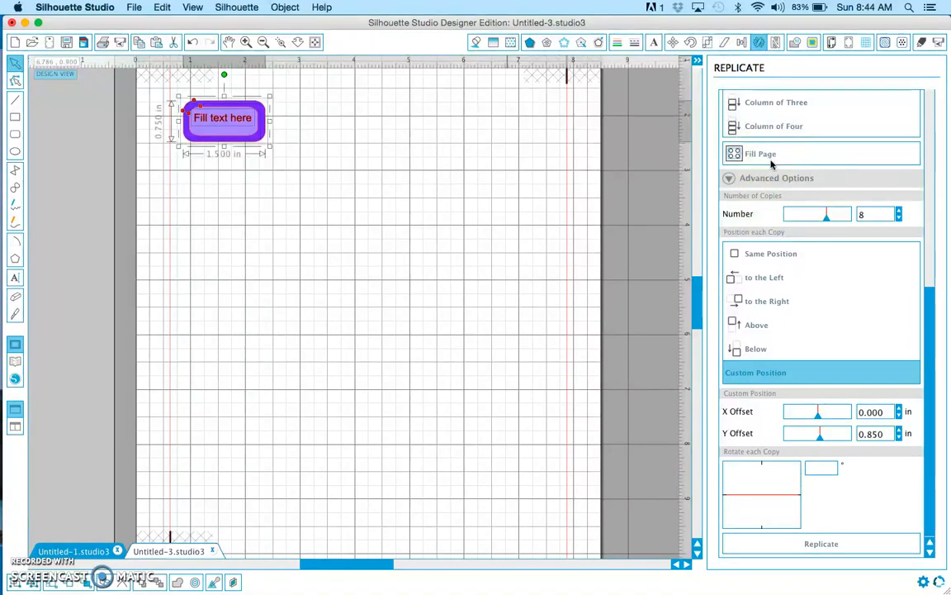
{"action": "left_click", "coordinate": [773, 180]}
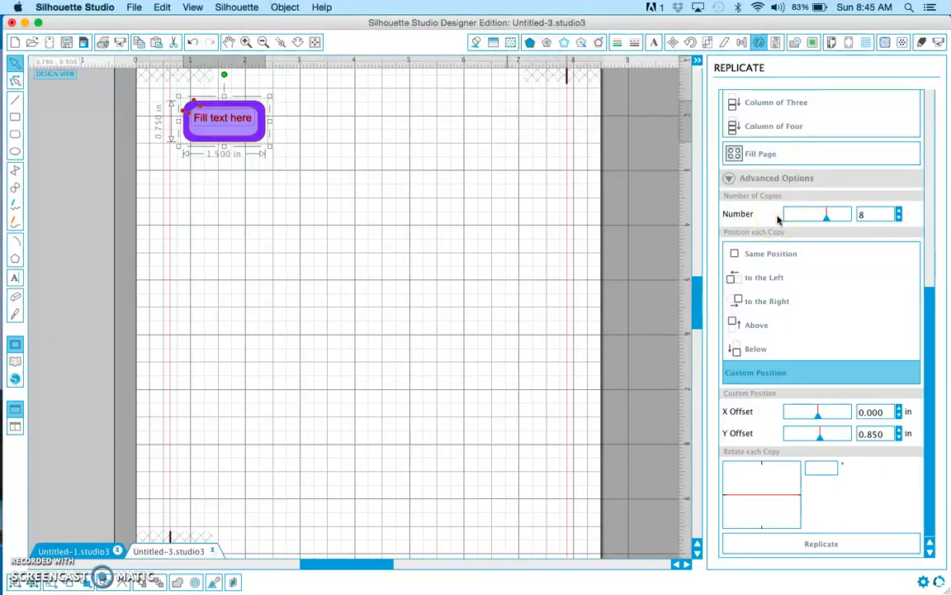
{"action": "left_click", "coordinate": [875, 217]}
{"action": "left_click", "coordinate": [898, 220]}
{"action": "left_click", "coordinate": [899, 219]}
{"action": "left_click", "coordinate": [899, 221]}
{"action": "left_click", "coordinate": [899, 219]}
{"action": "left_click", "coordinate": [898, 220]}
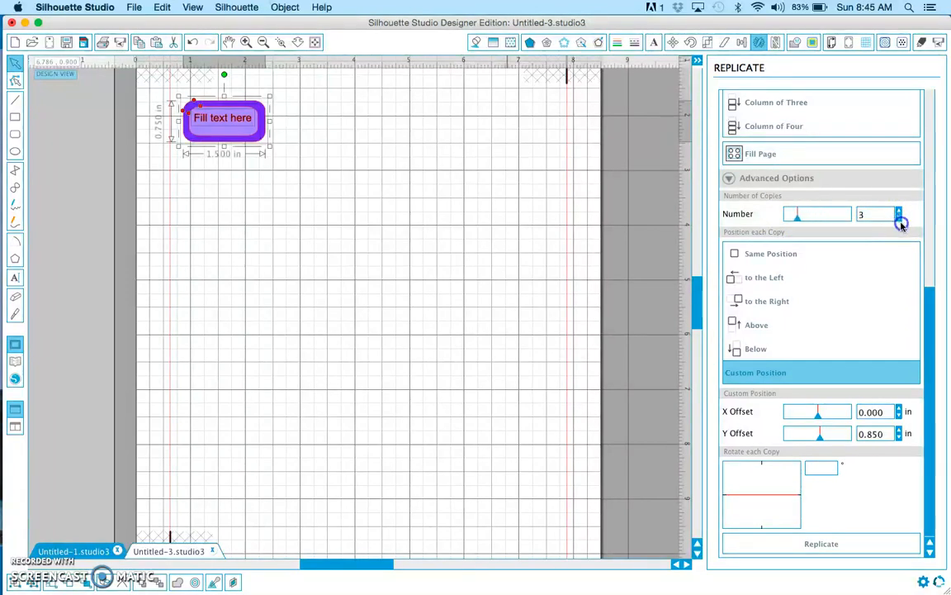
Replicate the label at a custom position with an X offset of 1.75 in and a Y offset of 0
{"action": "left_click", "coordinate": [759, 376]}
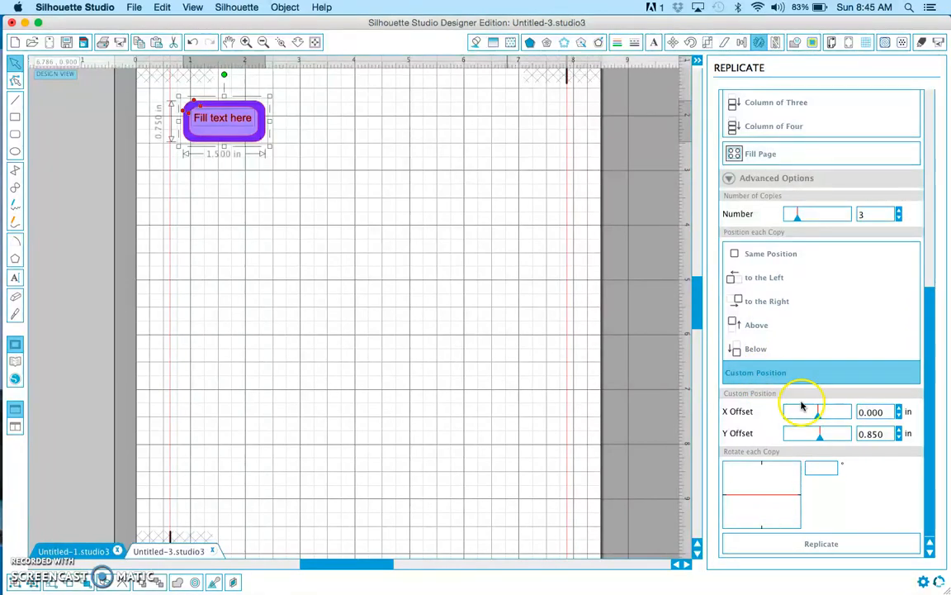
{"action": "left_click", "coordinate": [873, 434]}
{"action": "left_click_drag", "start_coordinate": [873, 434], "coordinate": [860, 435]}
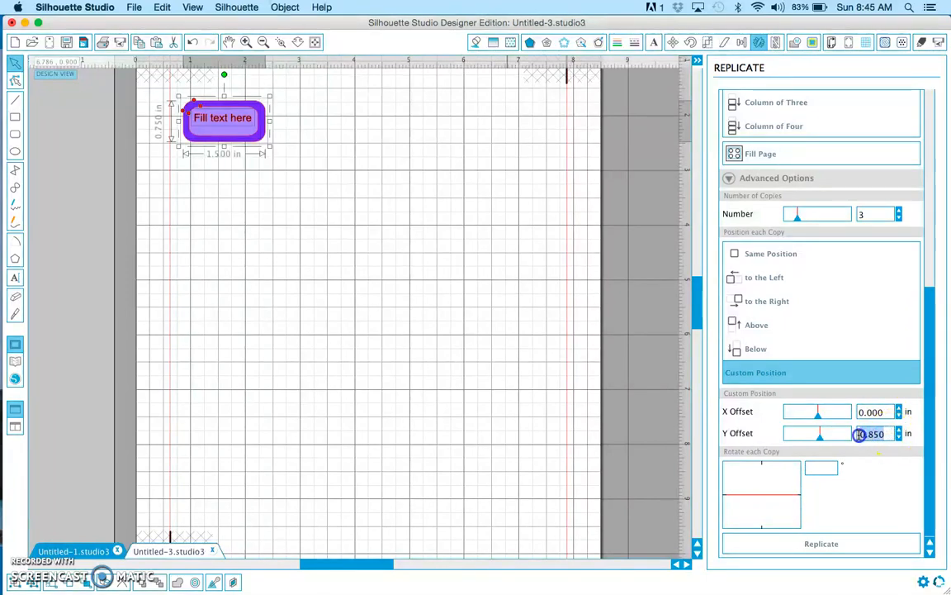
{"action": "type", "text": "0"}
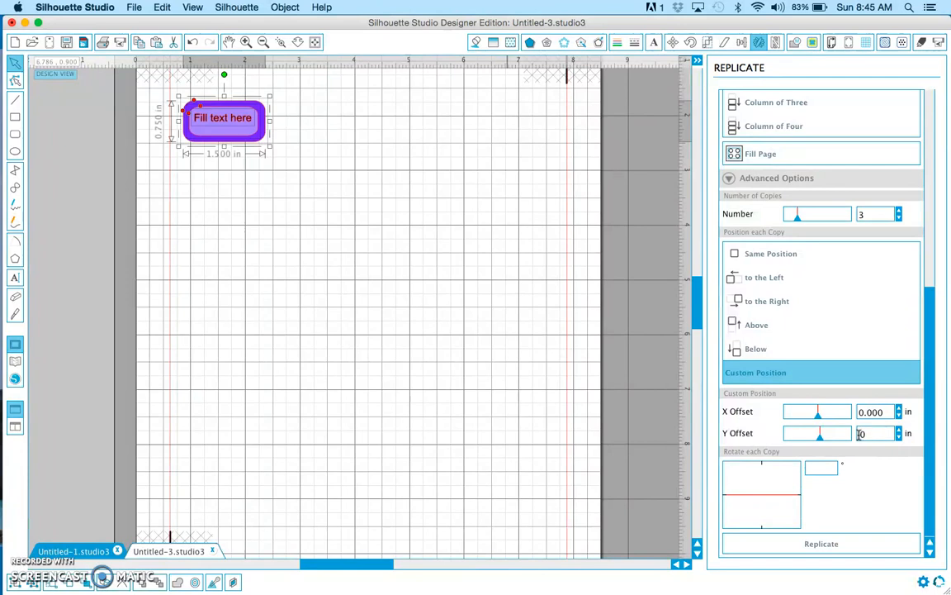
{"action": "left_click", "coordinate": [877, 411]}
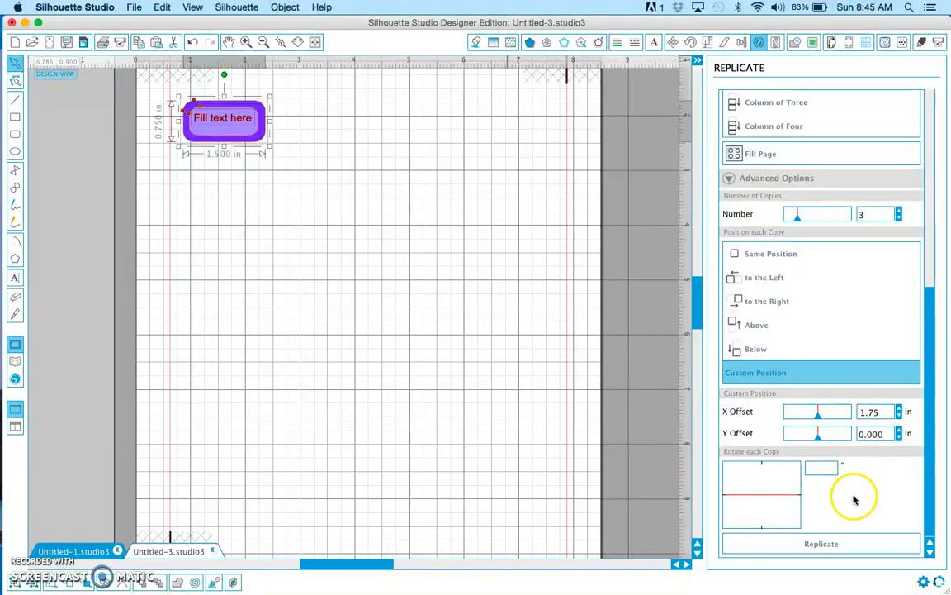
{"action": "left_click", "coordinate": [835, 544]}
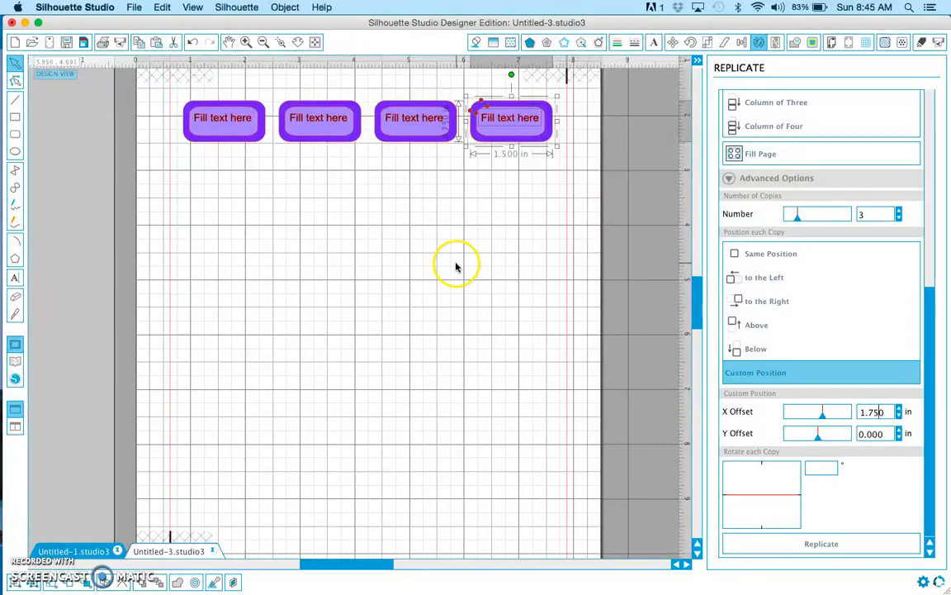
Replace the placeholder text in the row's first label with "Monday"
{"action": "left_click", "coordinate": [233, 120]}
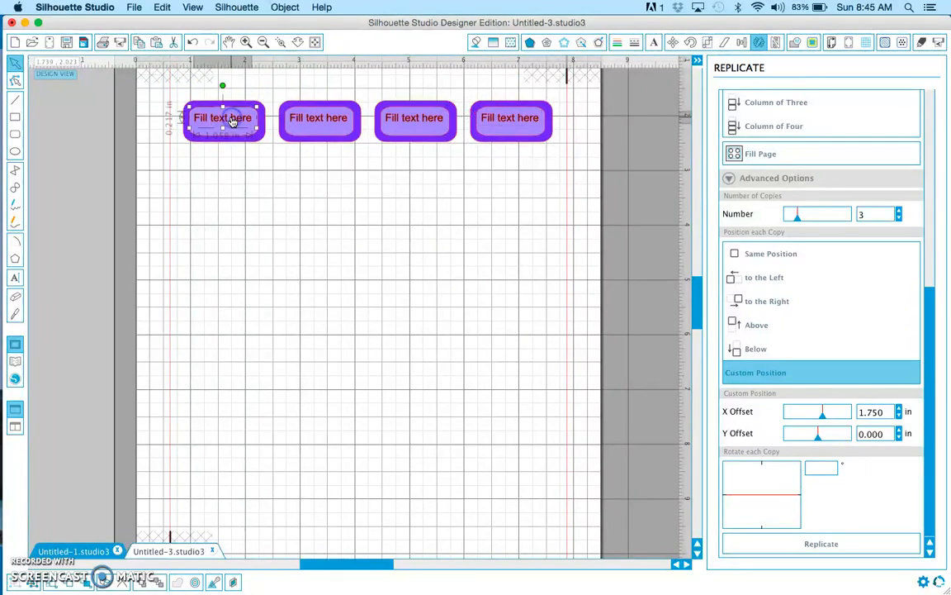
{"action": "double_click", "coordinate": [233, 118]}
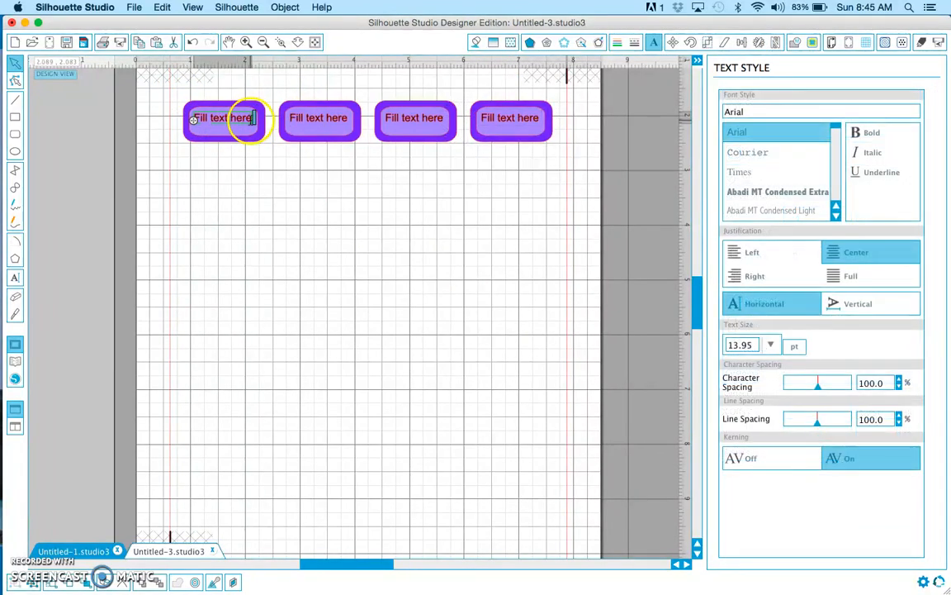
{"action": "left_click_drag", "start_coordinate": [249, 119], "coordinate": [196, 120]}
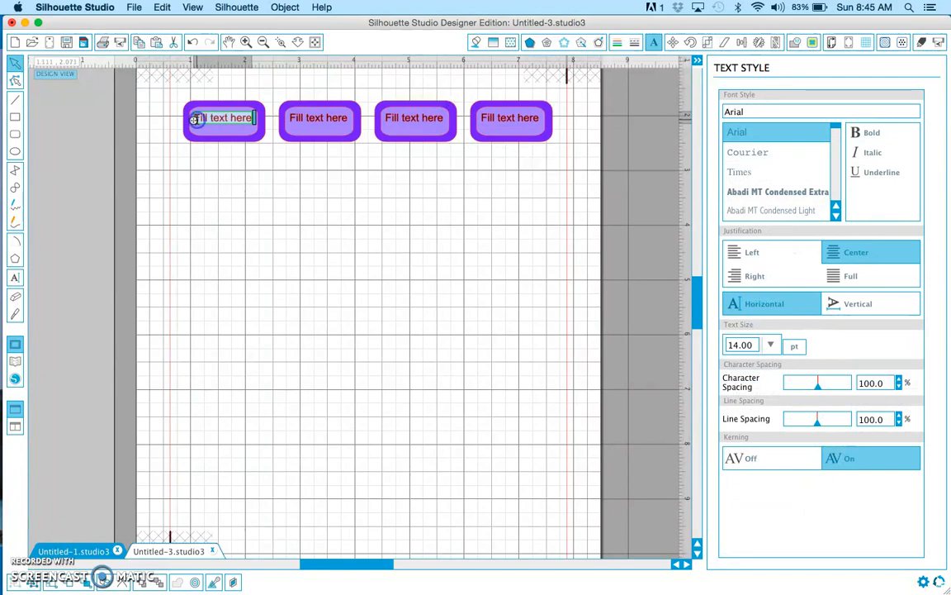
{"action": "type", "text": "Monday"}
Replace the placeholder text in the row's second label with "Tuesday"
{"action": "left_click", "coordinate": [305, 115]}
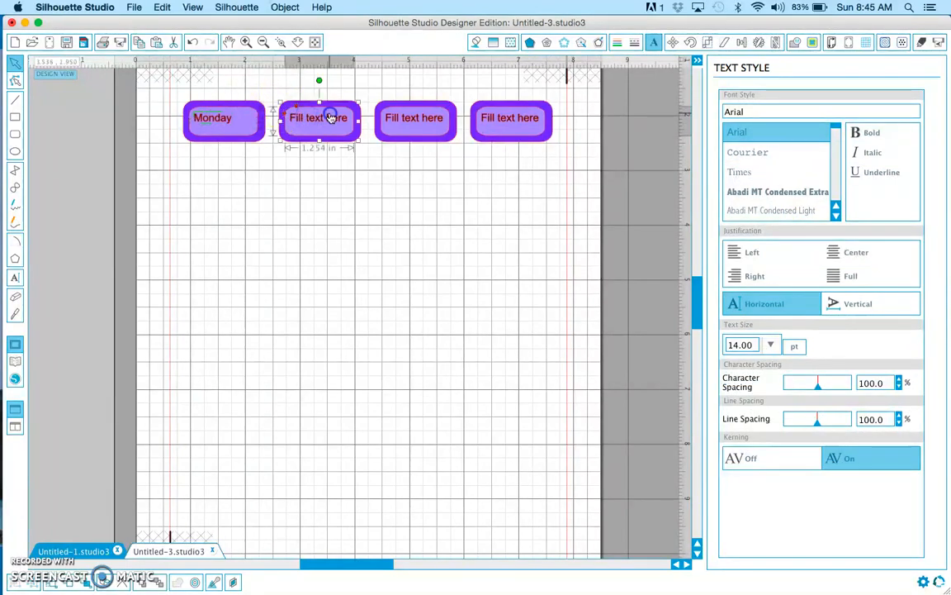
{"action": "double_click", "coordinate": [332, 120]}
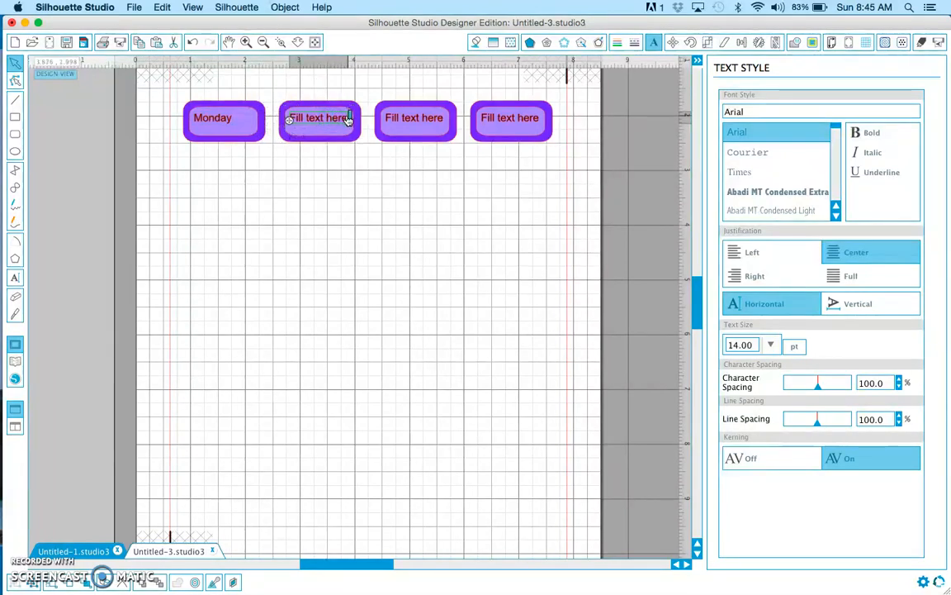
{"action": "left_click_drag", "start_coordinate": [348, 118], "coordinate": [289, 120]}
{"action": "type", "text": "Tuesday"}
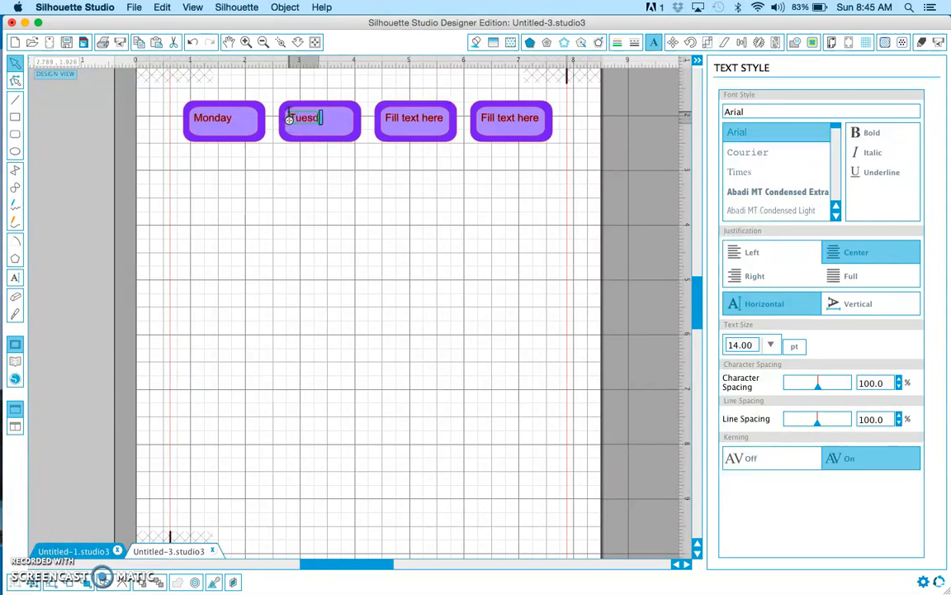
{"action": "left_click", "coordinate": [321, 154]}
Move the Tuesday text to the centre of the second label's light purple rectangle
{"action": "left_click", "coordinate": [313, 122]}
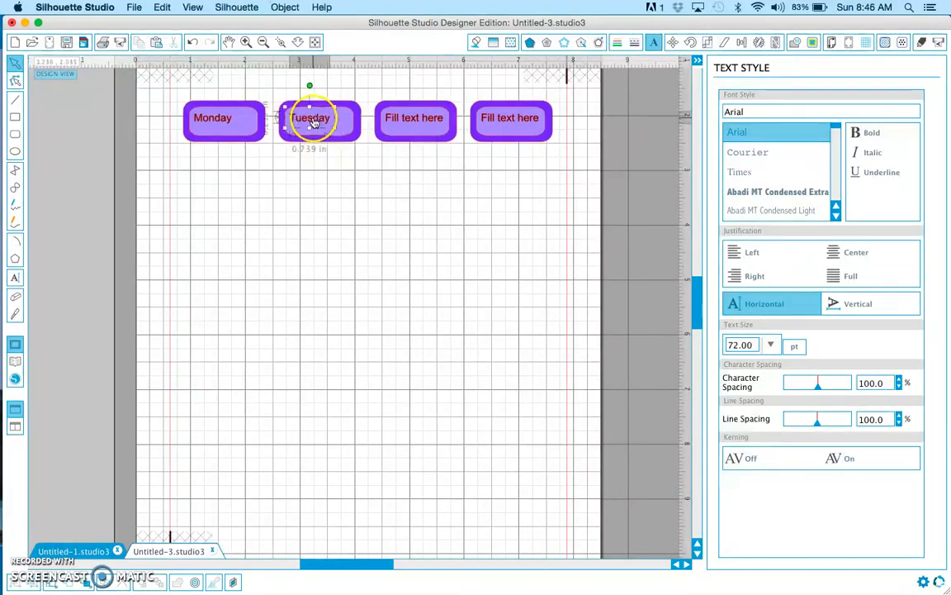
{"action": "left_click_drag", "start_coordinate": [312, 122], "coordinate": [319, 124]}
{"action": "left_click", "coordinate": [232, 114]}
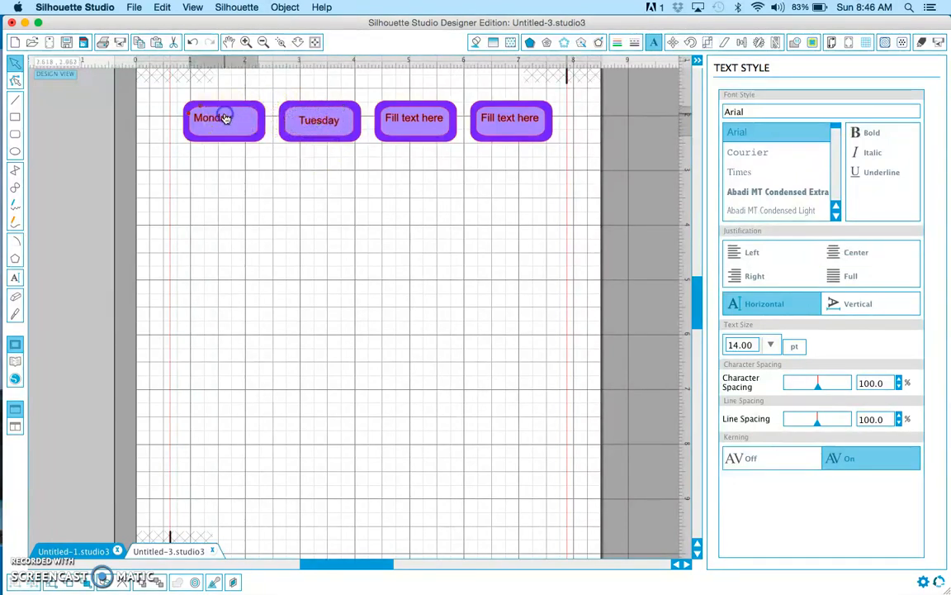
Move the Monday text to the centre of the first label's light purple rectangle
{"action": "left_click_drag", "start_coordinate": [222, 120], "coordinate": [232, 124]}
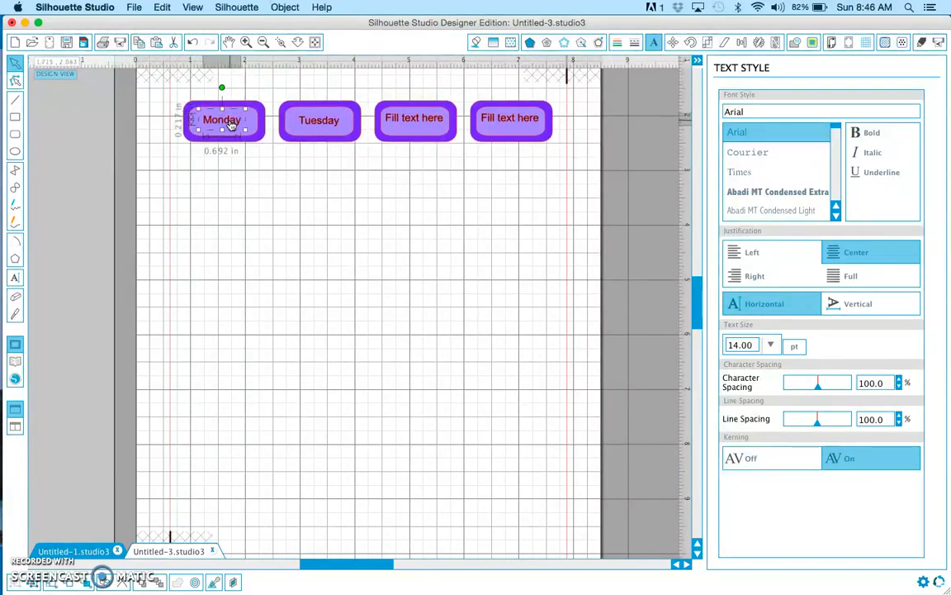
{"action": "left_click", "coordinate": [216, 165]}
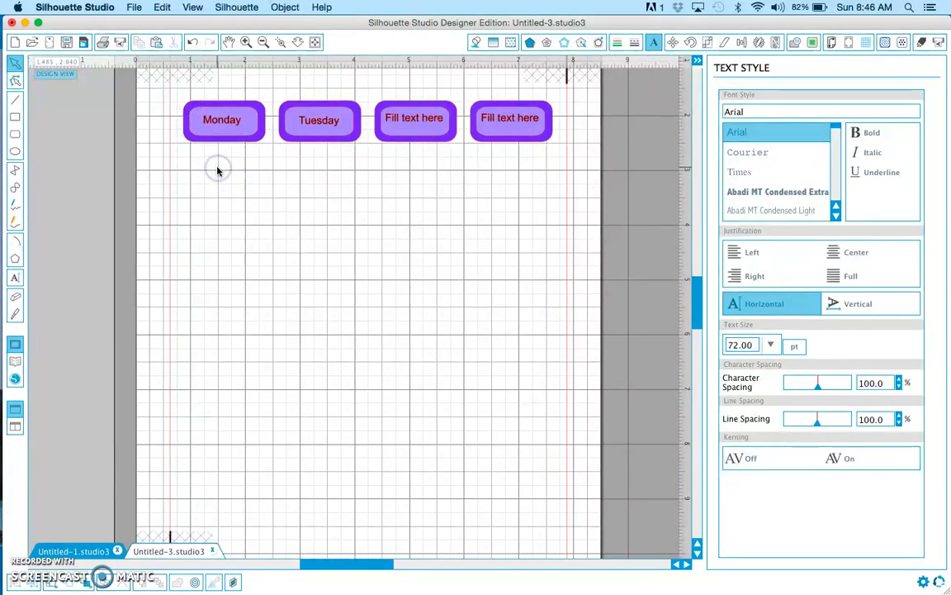
{"action": "left_click", "coordinate": [33, 546]}
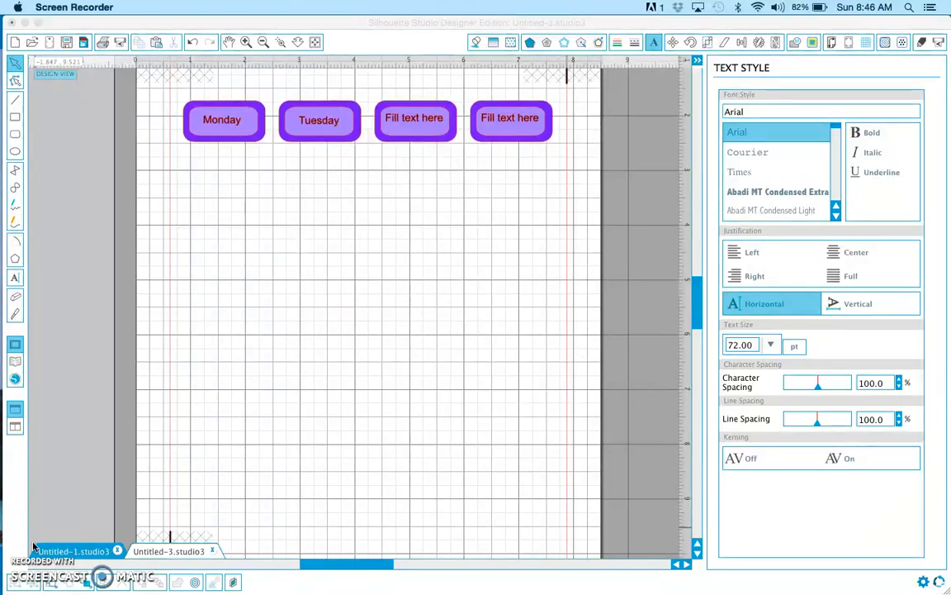
{"action": "left_click", "coordinate": [182, 91]}
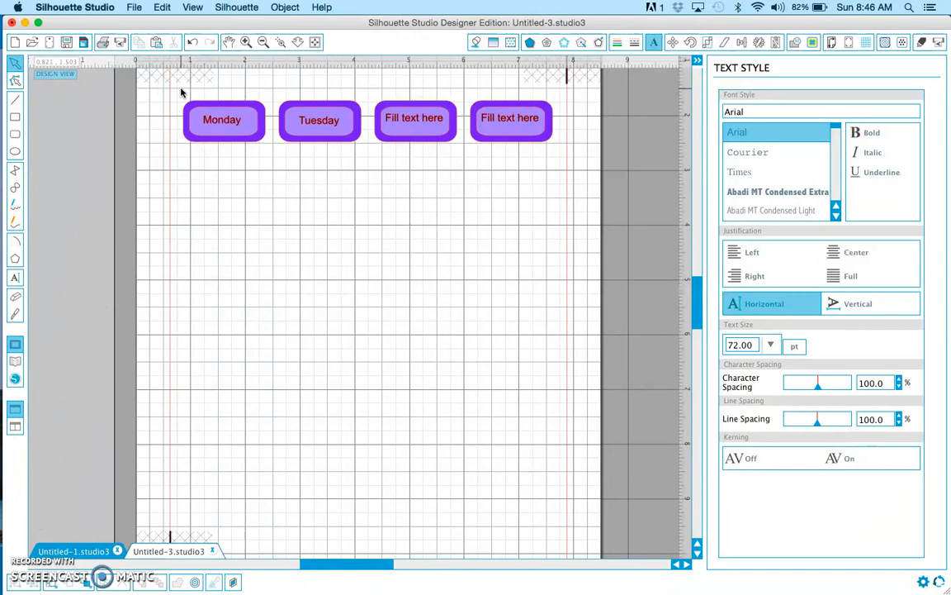
Select the whole row of four labels and bring up the advanced replicate options
{"action": "left_click_drag", "start_coordinate": [179, 90], "coordinate": [558, 157]}
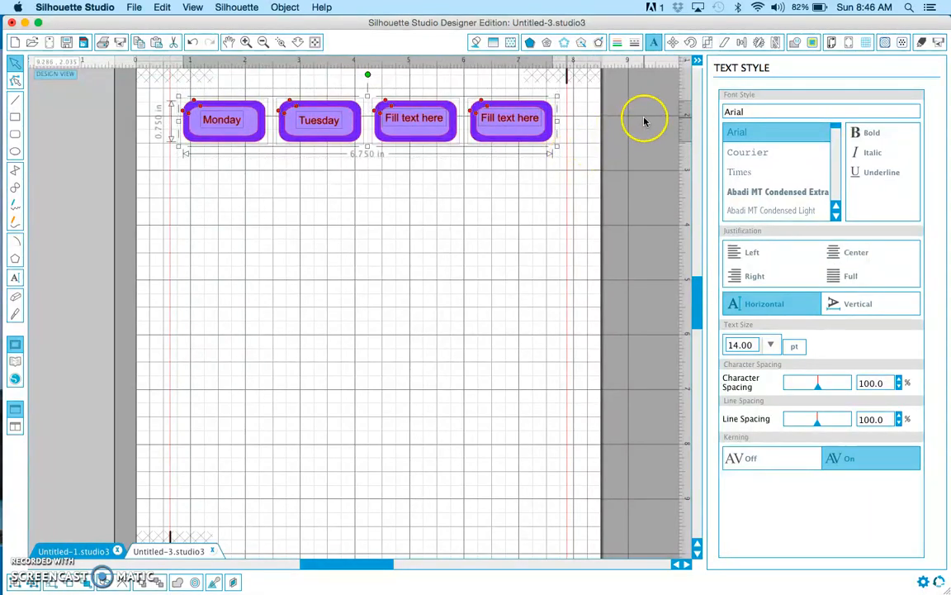
{"action": "left_click", "coordinate": [760, 43]}
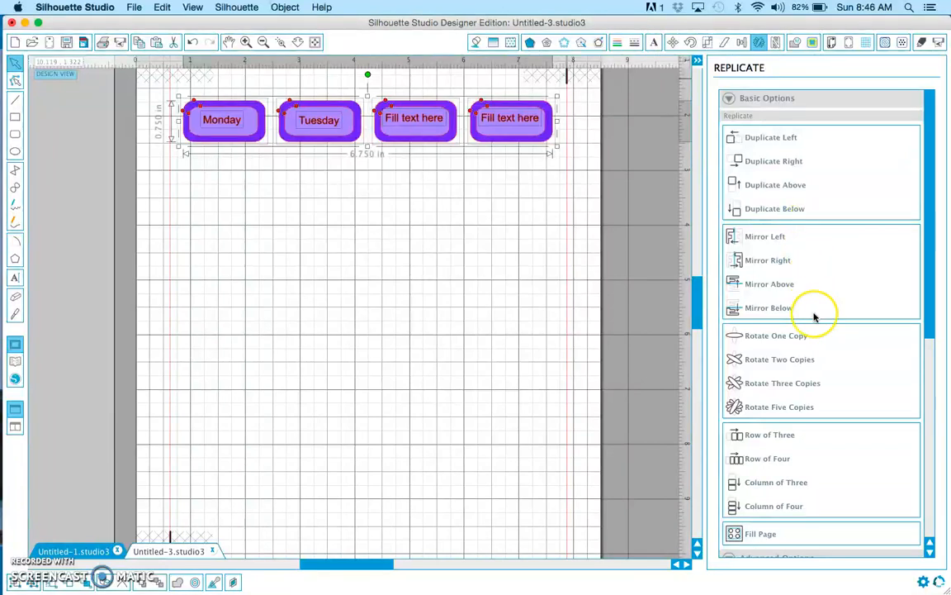
{"action": "scroll", "coordinate": [814, 316], "scroll_direction": "down", "scroll_amount": 3}
{"action": "scroll", "coordinate": [813, 316], "scroll_direction": "down", "scroll_amount": 3}
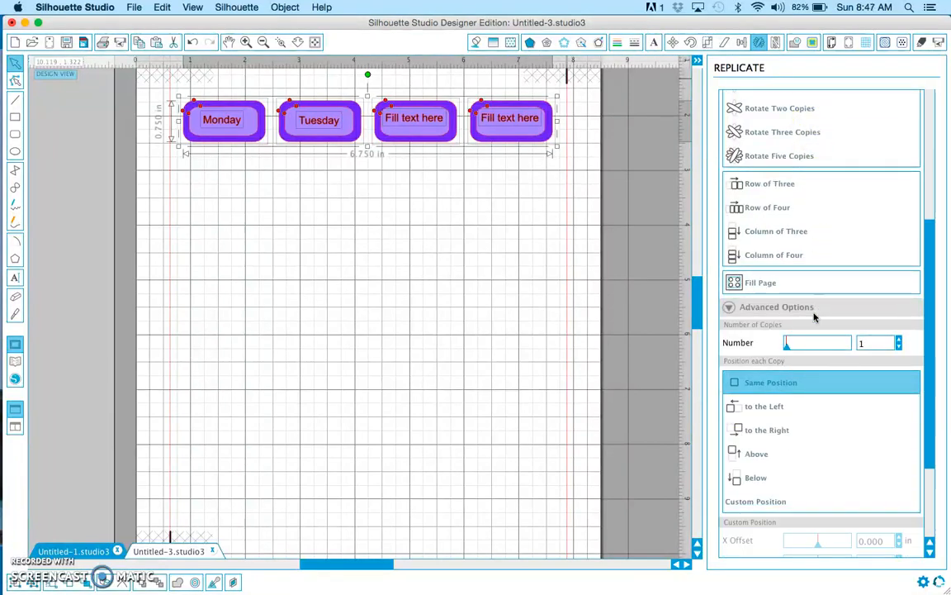
{"action": "left_click", "coordinate": [812, 299]}
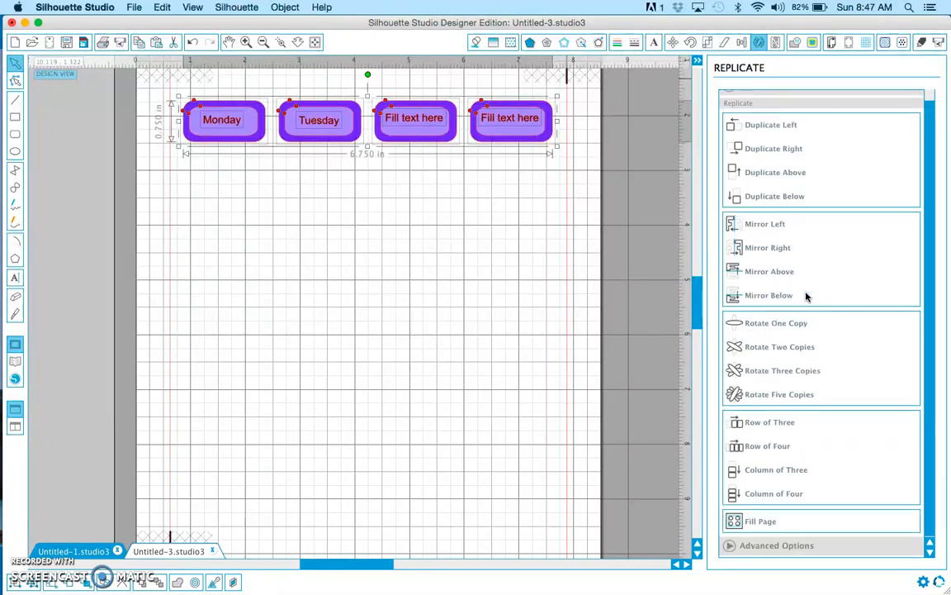
{"action": "left_click", "coordinate": [819, 325]}
{"action": "left_click", "coordinate": [773, 545]}
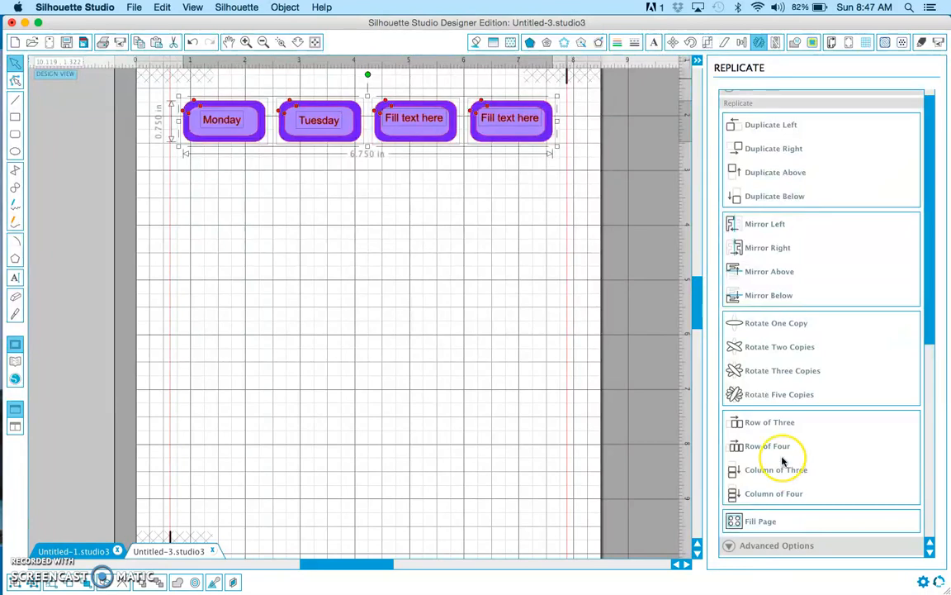
{"action": "scroll", "coordinate": [781, 456], "scroll_direction": "down", "scroll_amount": 6}
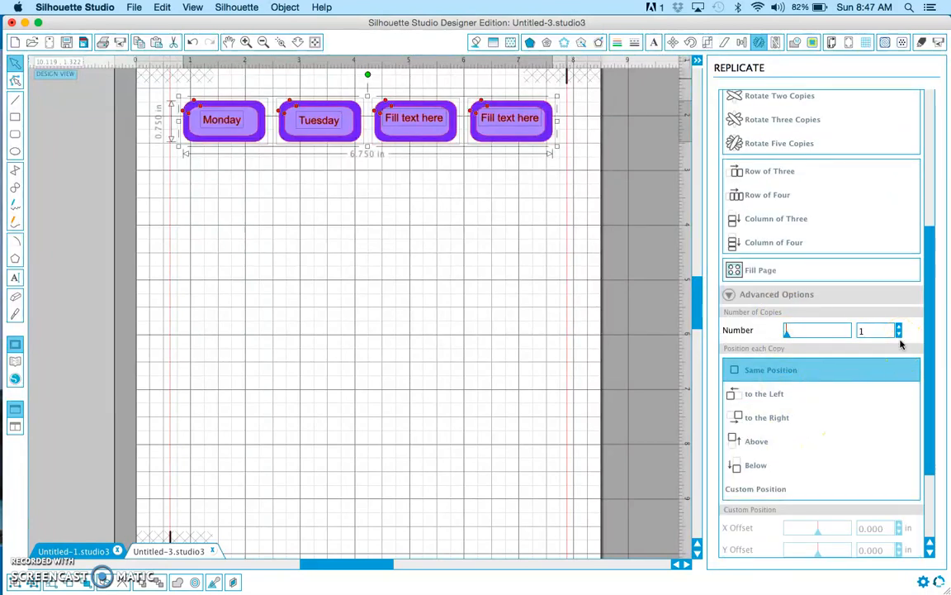
Replicate the row with 8 copies at a custom position, using an X offset of 0 and a Y offset of 0.850 in
{"action": "left_click", "coordinate": [900, 337]}
{"action": "left_click", "coordinate": [899, 328]}
{"action": "left_click", "coordinate": [899, 328]}
{"action": "left_click", "coordinate": [899, 328]}
{"action": "left_click", "coordinate": [899, 328]}
{"action": "scroll", "coordinate": [869, 389], "scroll_direction": "down", "scroll_amount": 2}
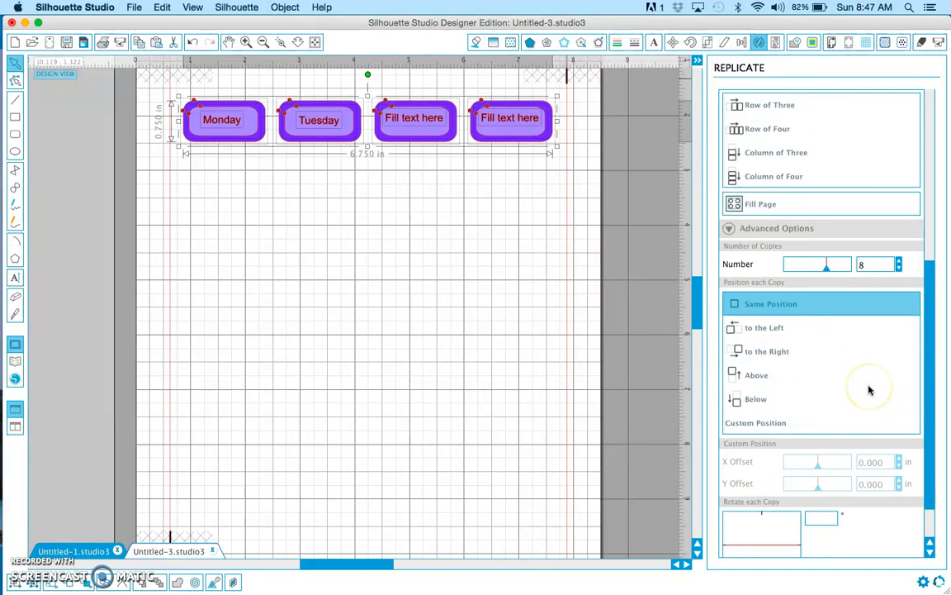
{"action": "left_click", "coordinate": [766, 403]}
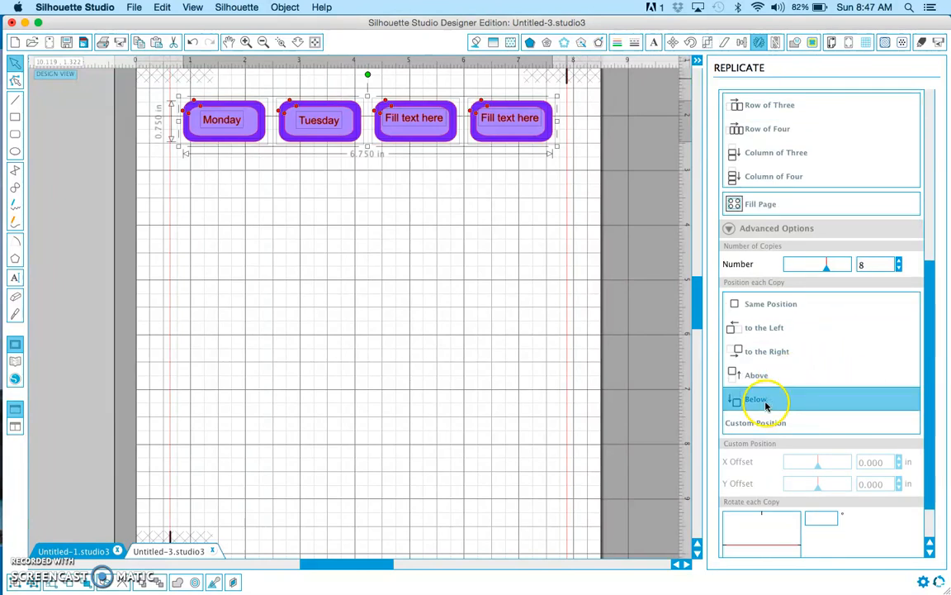
{"action": "scroll", "coordinate": [836, 443], "scroll_direction": "down", "scroll_amount": 2}
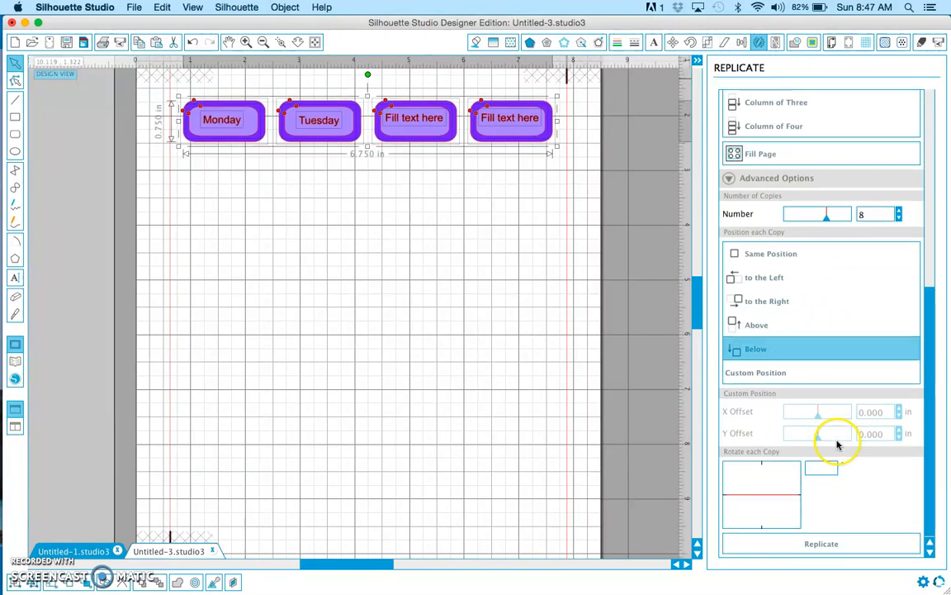
{"action": "left_click", "coordinate": [794, 374]}
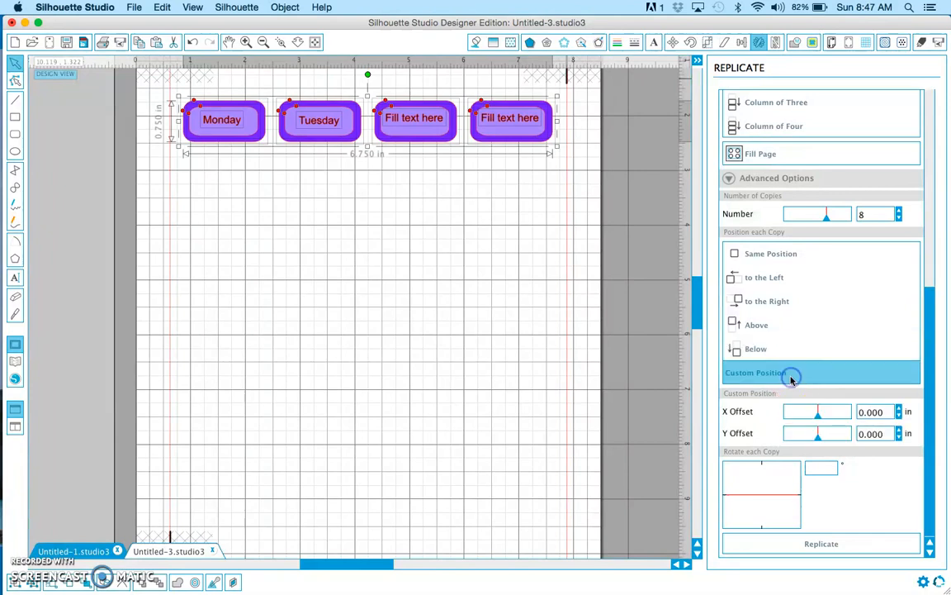
{"action": "left_click", "coordinate": [879, 434]}
{"action": "left_click", "coordinate": [827, 547]}
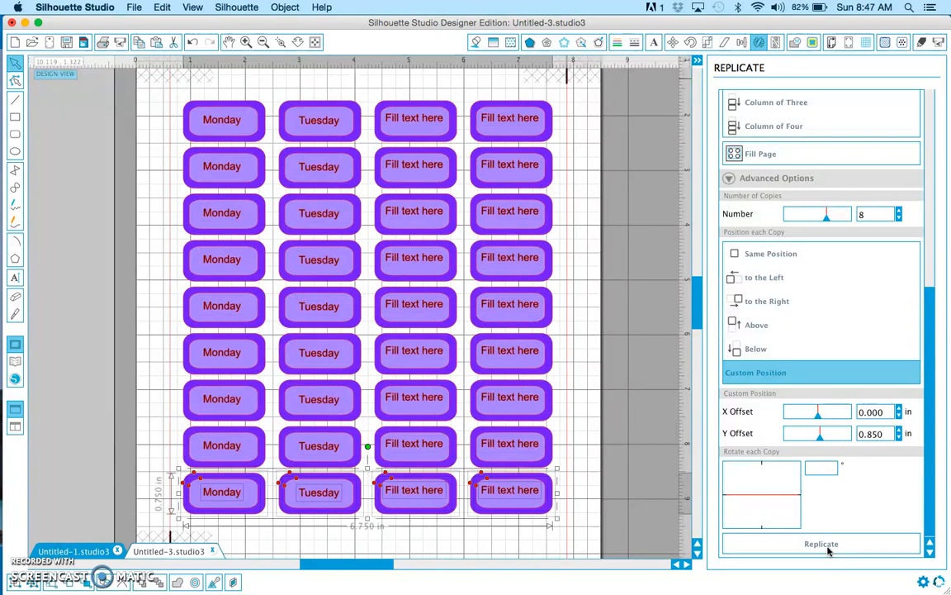
Deselect the labels and examine how the grid fits between the registration marks on the page
{"action": "left_click", "coordinate": [623, 315]}
{"action": "scroll", "coordinate": [623, 315], "scroll_direction": "down", "scroll_amount": 1}
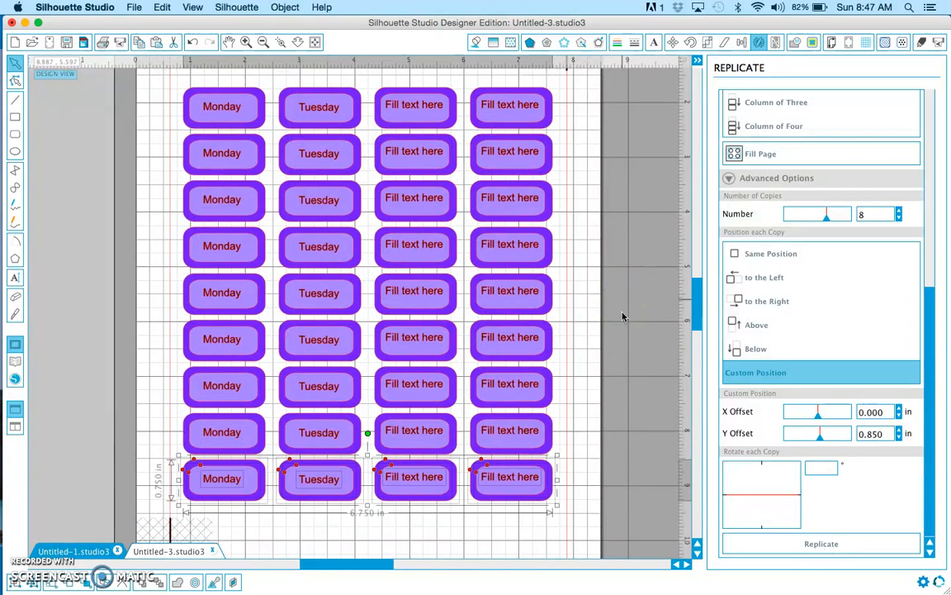
{"action": "left_click", "coordinate": [584, 323]}
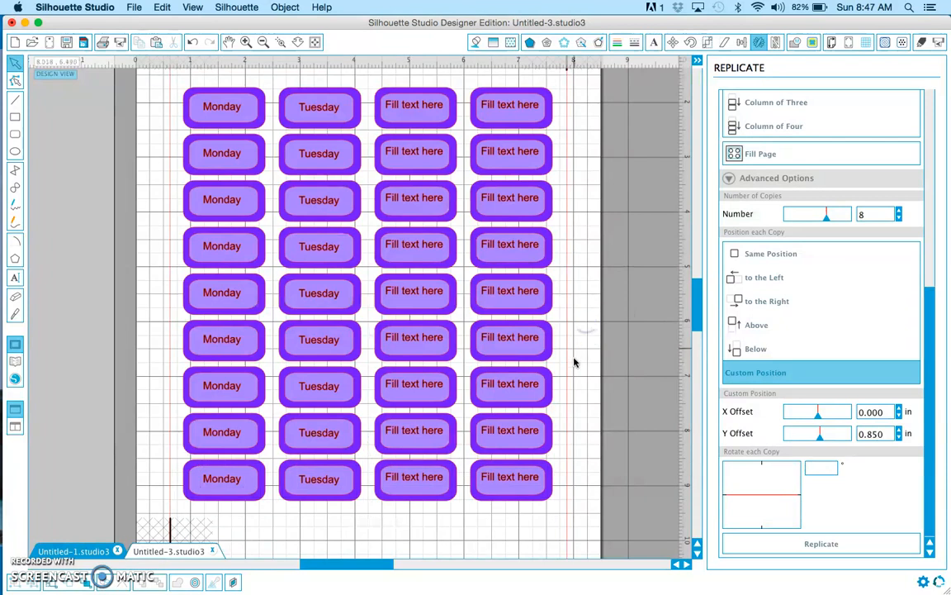
{"action": "scroll", "coordinate": [573, 360], "scroll_direction": "down", "scroll_amount": 2}
{"action": "scroll", "coordinate": [575, 361], "scroll_direction": "down", "scroll_amount": 2}
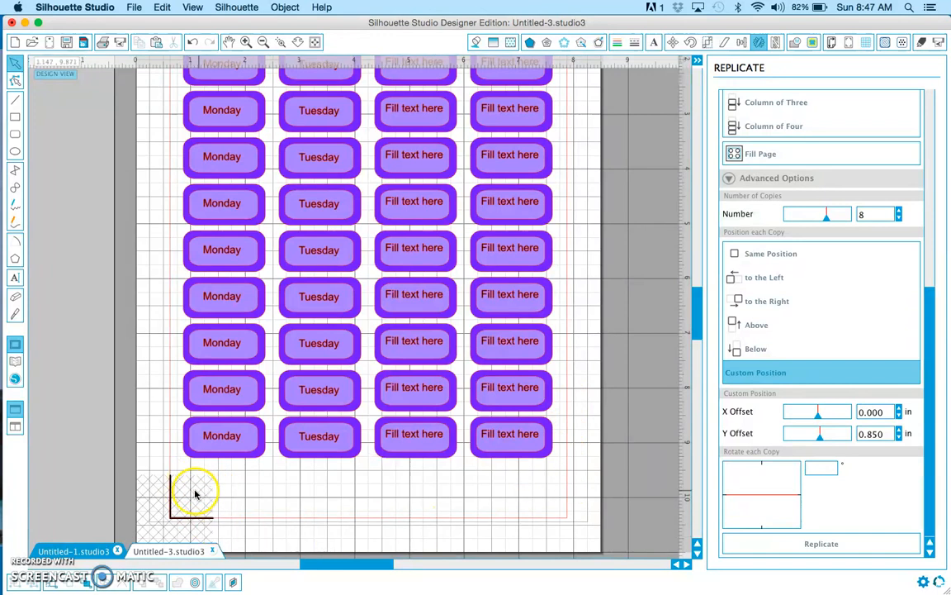
{"action": "scroll", "coordinate": [165, 483], "scroll_direction": "up", "scroll_amount": 7}
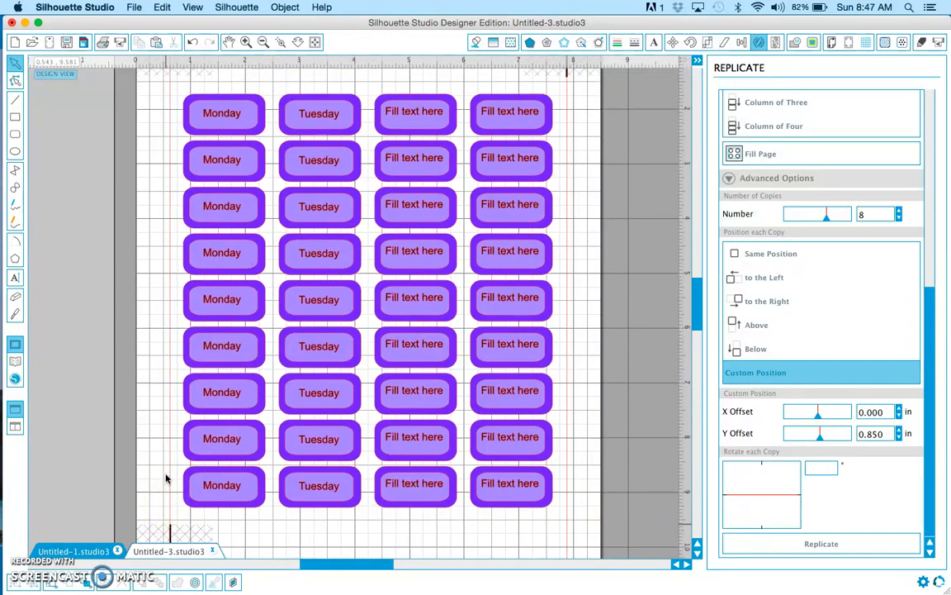
{"action": "scroll", "coordinate": [165, 477], "scroll_direction": "up", "scroll_amount": 2}
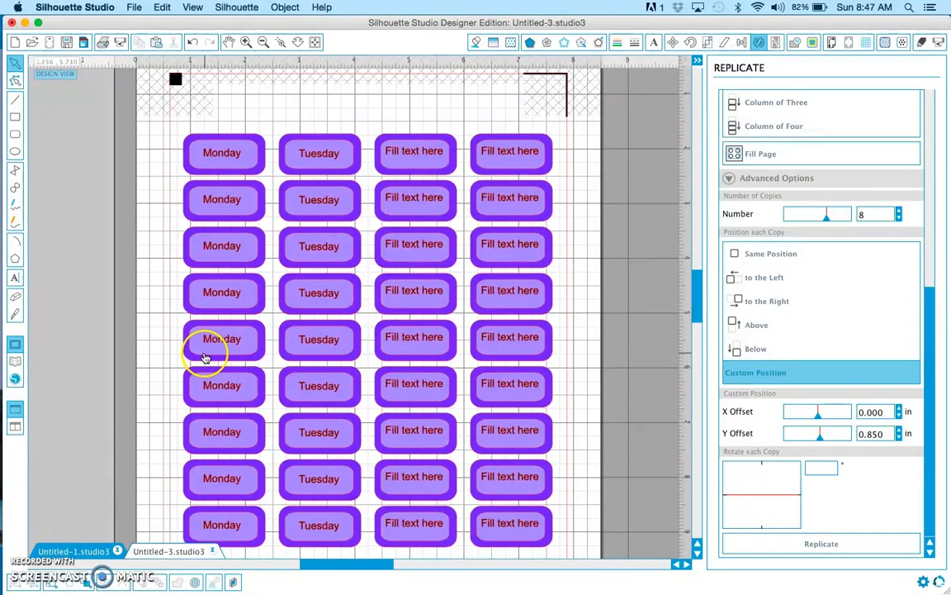
{"action": "scroll", "coordinate": [165, 367], "scroll_direction": "down", "scroll_amount": 1}
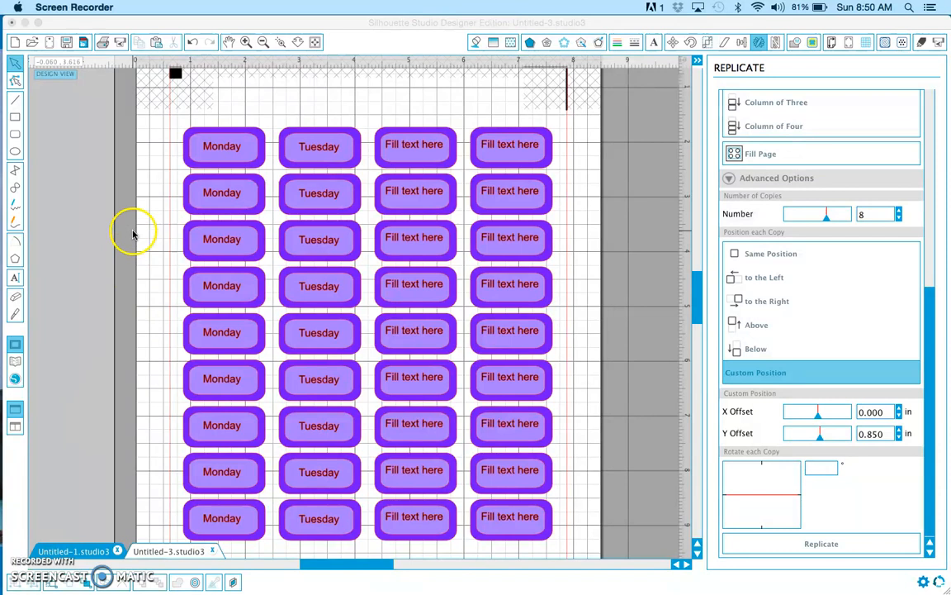
Review the print settings for the label page and close them without printing
{"action": "left_click", "coordinate": [102, 196]}
{"action": "left_click", "coordinate": [132, 8]}
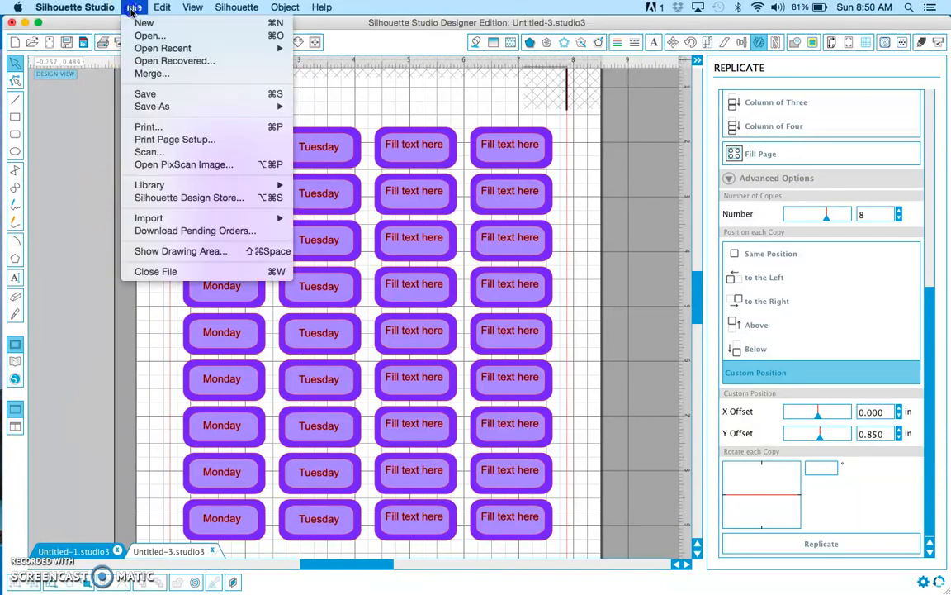
{"action": "left_click", "coordinate": [148, 126]}
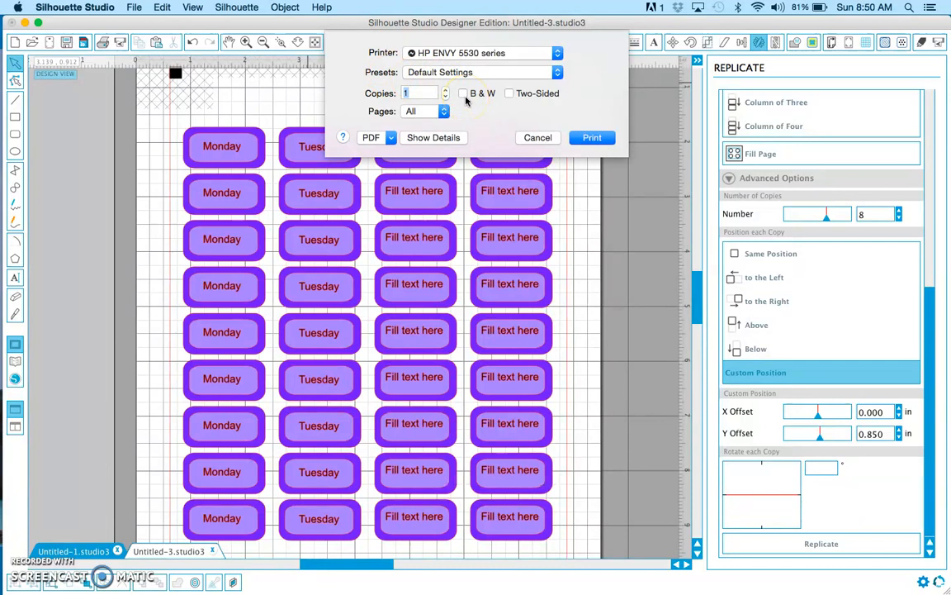
{"action": "left_click", "coordinate": [592, 142]}
{"action": "left_click", "coordinate": [549, 141]}
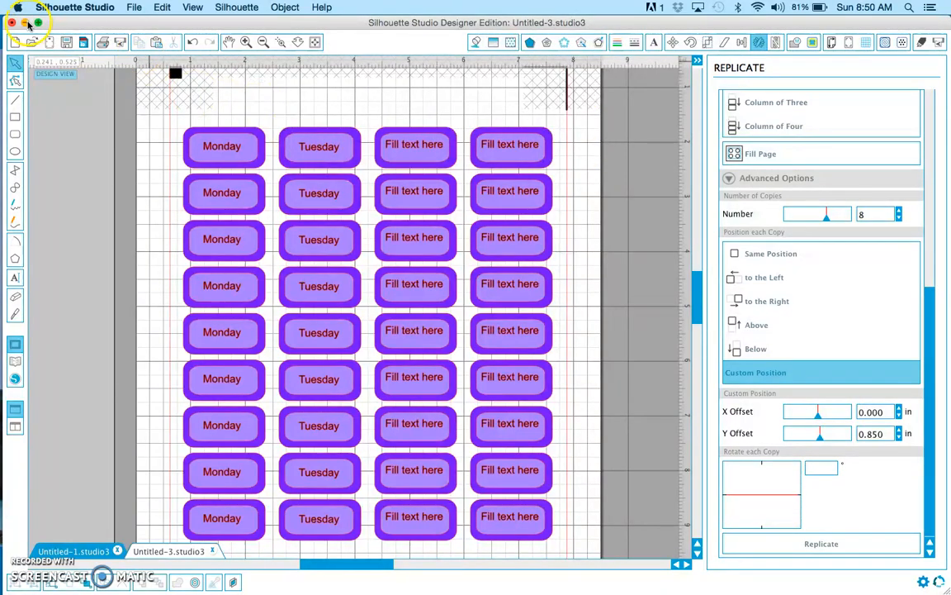
Minimise the design window and view the desktop photos printer.JPG and silhouette.JPG
{"action": "left_click", "coordinate": [26, 23]}
{"action": "double_click", "coordinate": [911, 386]}
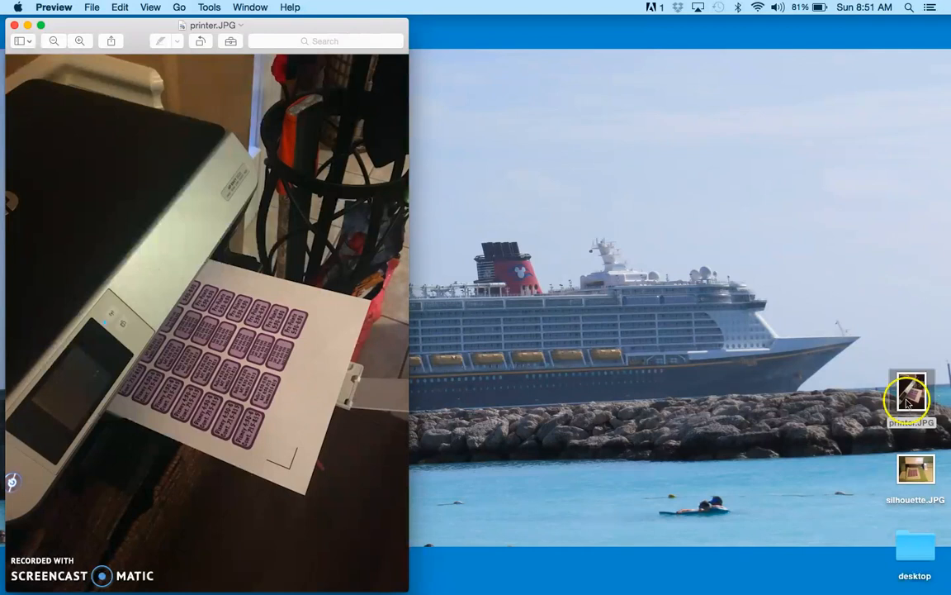
{"action": "left_click", "coordinate": [909, 486]}
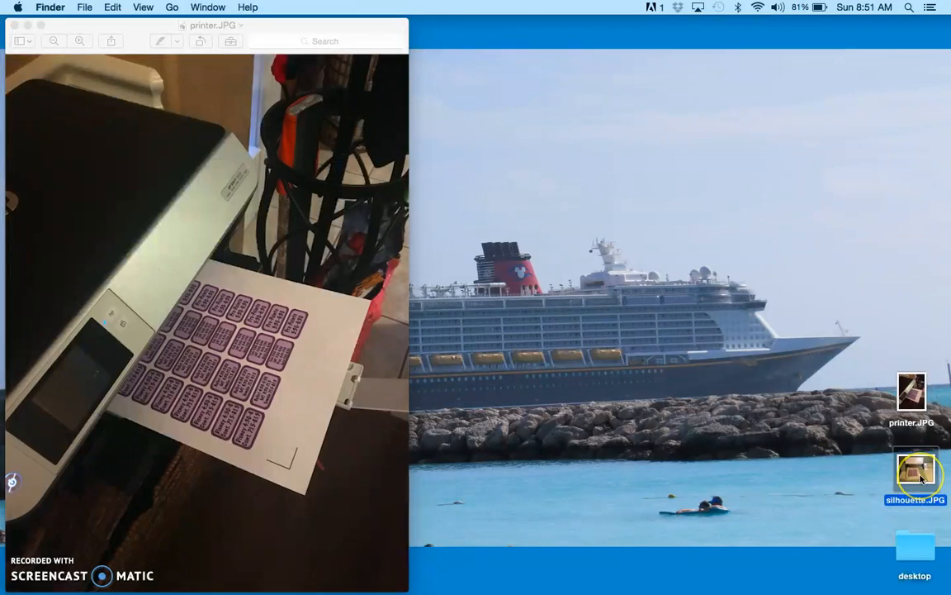
{"action": "double_click", "coordinate": [920, 479]}
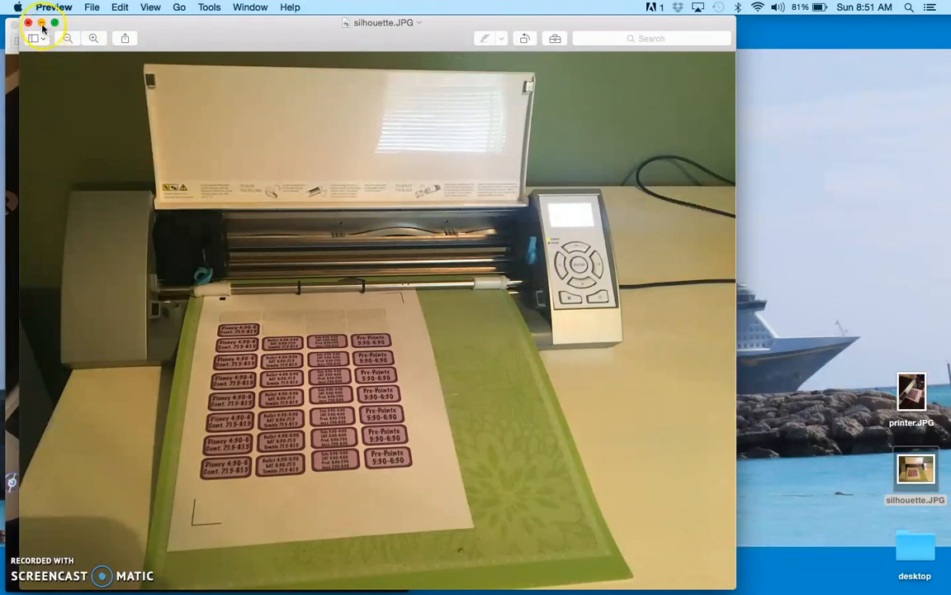
Switch back to Silhouette Studio and preview the Advanced cut mode in the cut settings, returning to Standard
{"action": "mouse_move", "coordinate": [1, 297]}
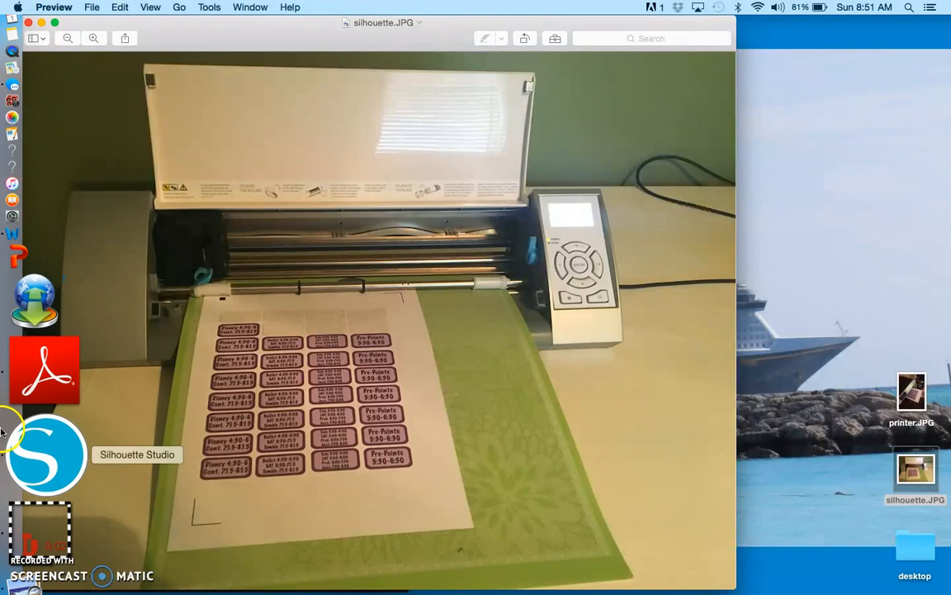
{"action": "left_click", "coordinate": [24, 446]}
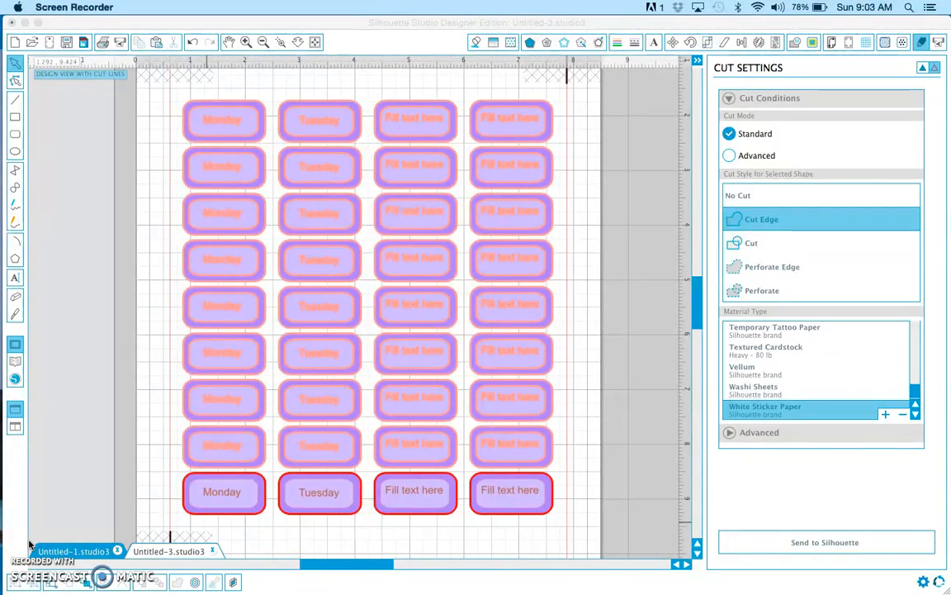
{"action": "left_click", "coordinate": [920, 45]}
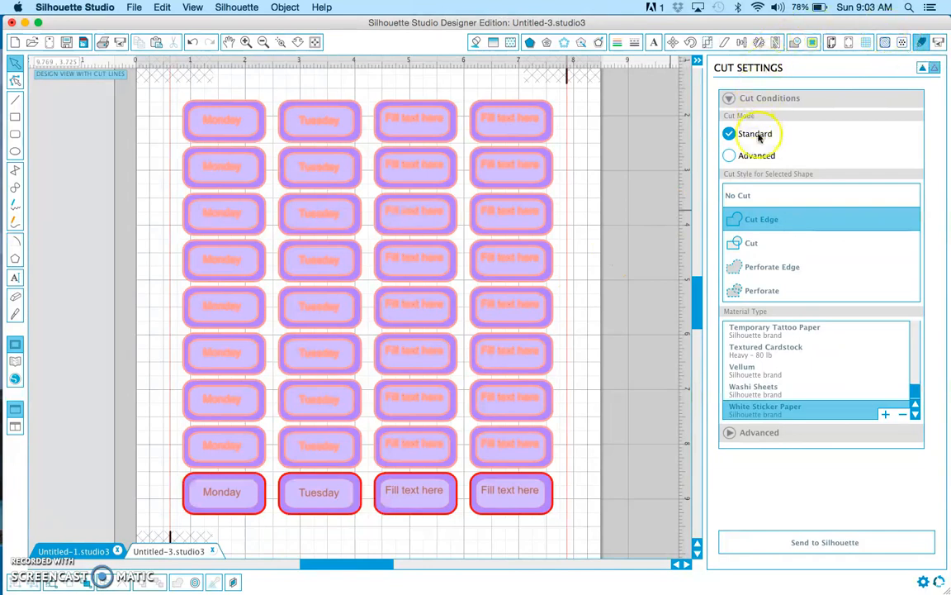
{"action": "left_click", "coordinate": [761, 157]}
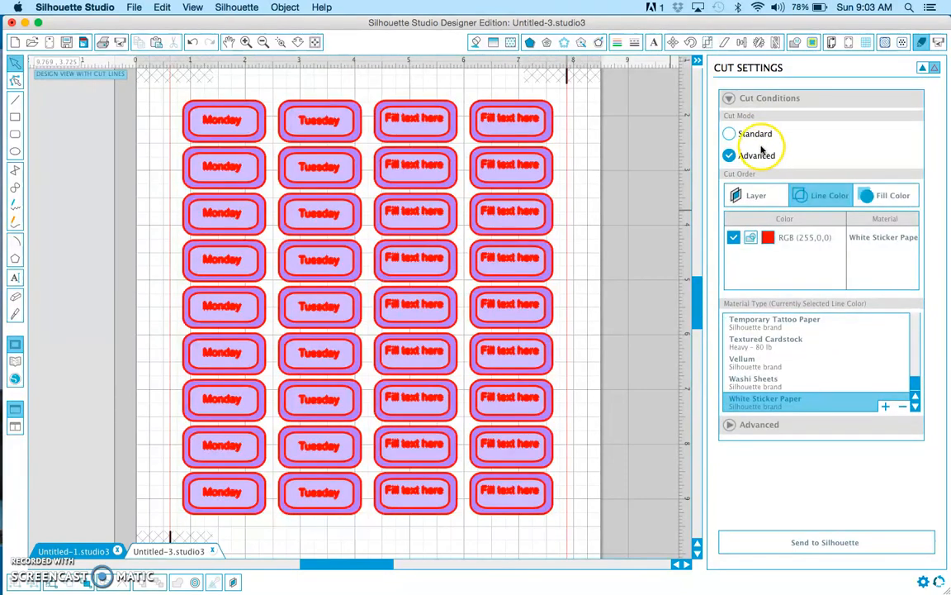
{"action": "left_click", "coordinate": [755, 135]}
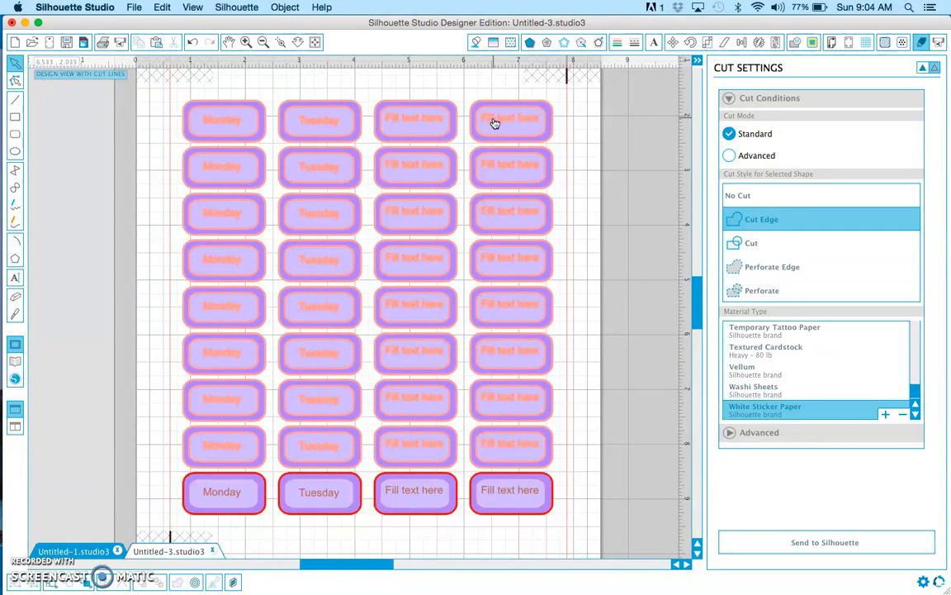
Select all the labels on the page and group them
{"action": "left_click", "coordinate": [170, 90]}
{"action": "left_click_drag", "start_coordinate": [171, 89], "coordinate": [599, 539]}
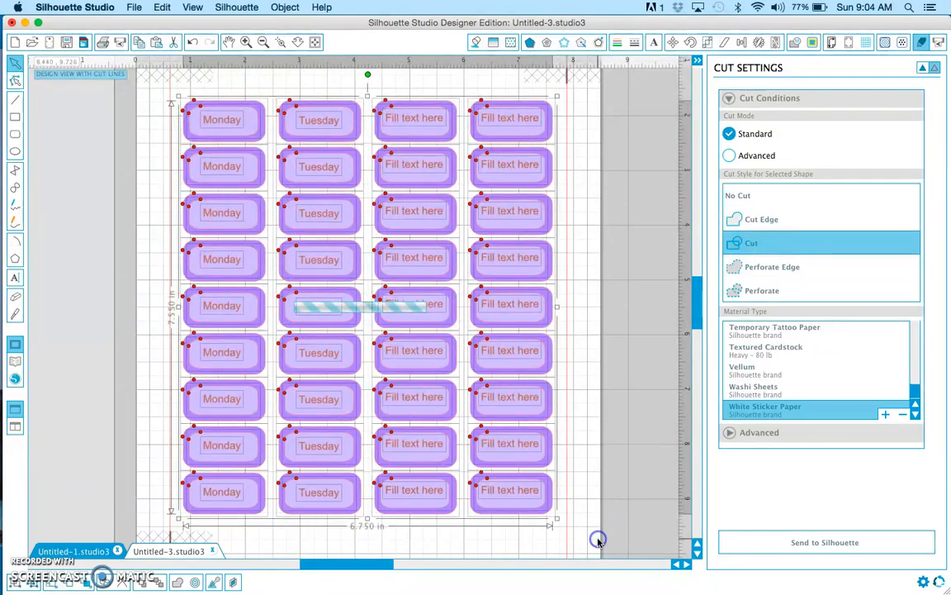
{"action": "right_click", "coordinate": [514, 422]}
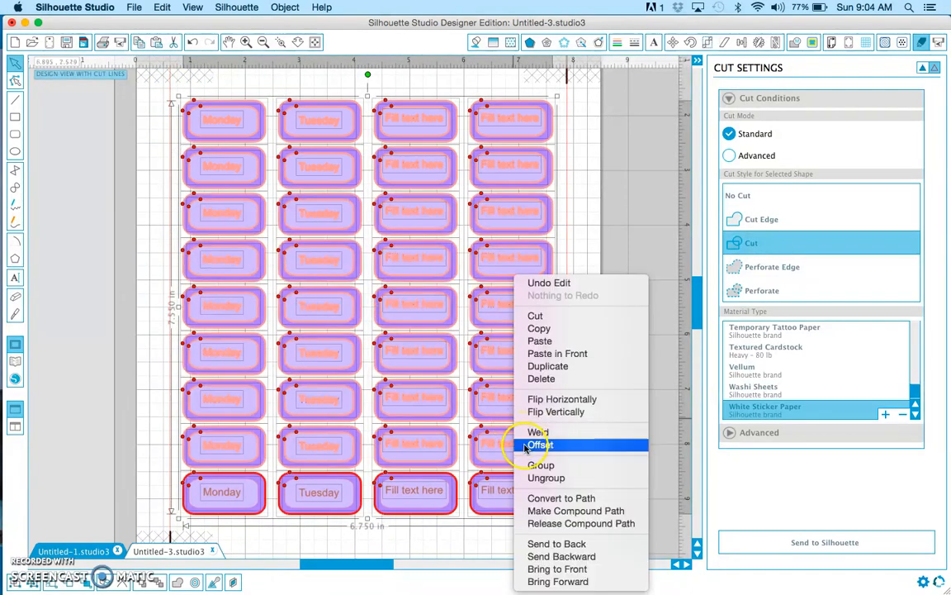
{"action": "left_click", "coordinate": [533, 465]}
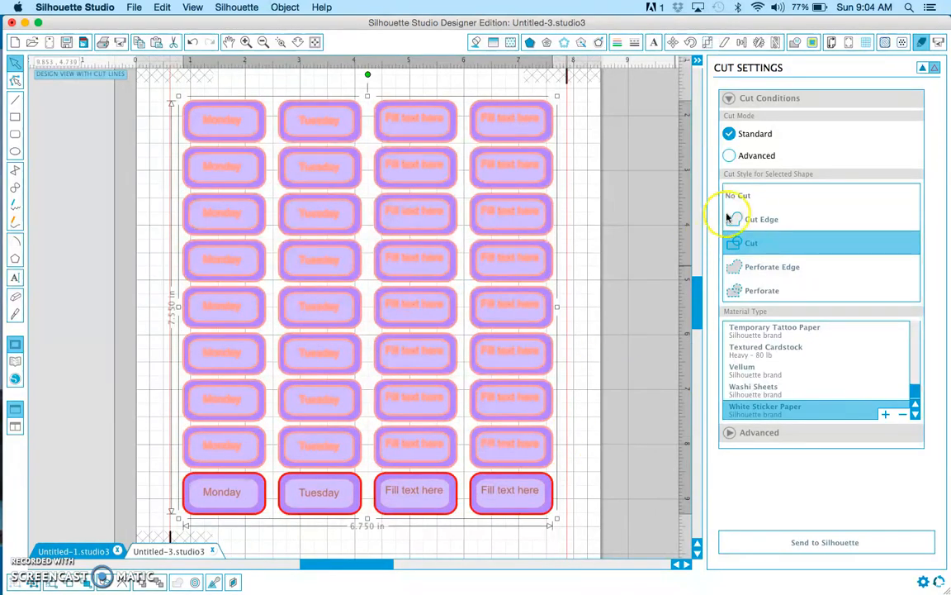
Set the cut style of the grouped labels to Cut Edge with White Sticker Paper as the material
{"action": "left_click", "coordinate": [751, 220]}
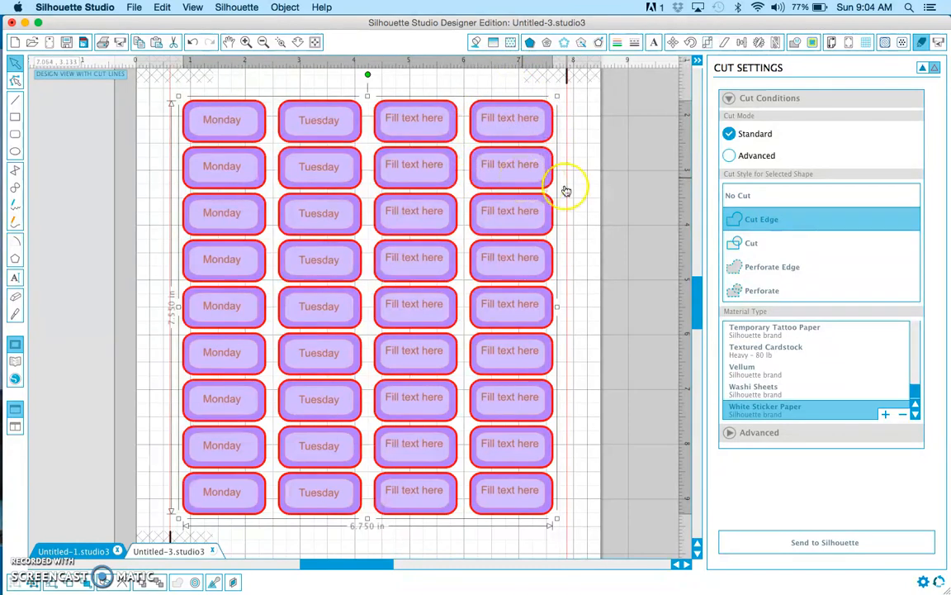
{"action": "left_click", "coordinate": [771, 409]}
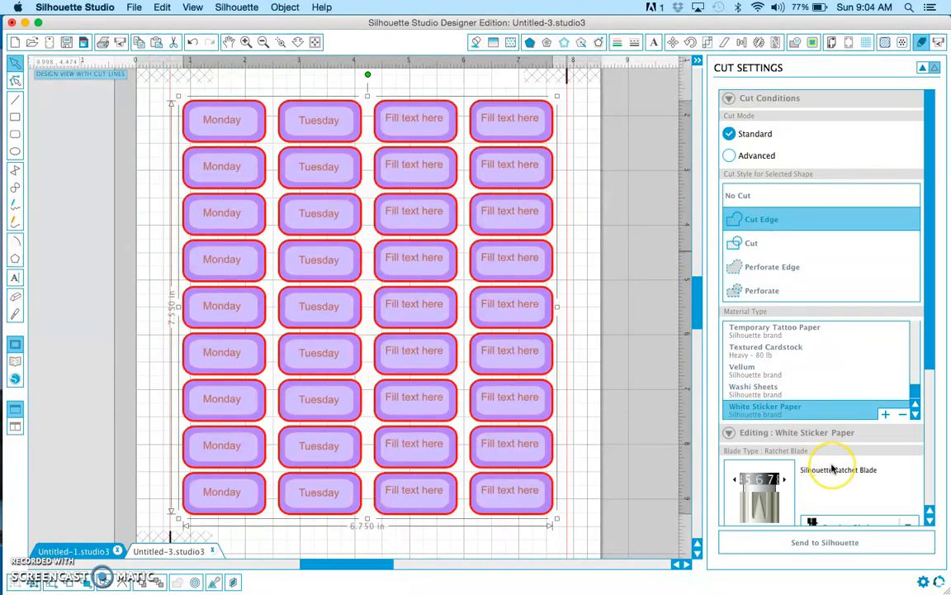
Set the ratchet blade depth for White Sticker Paper to 2
{"action": "scroll", "coordinate": [830, 462], "scroll_direction": "down", "scroll_amount": 3}
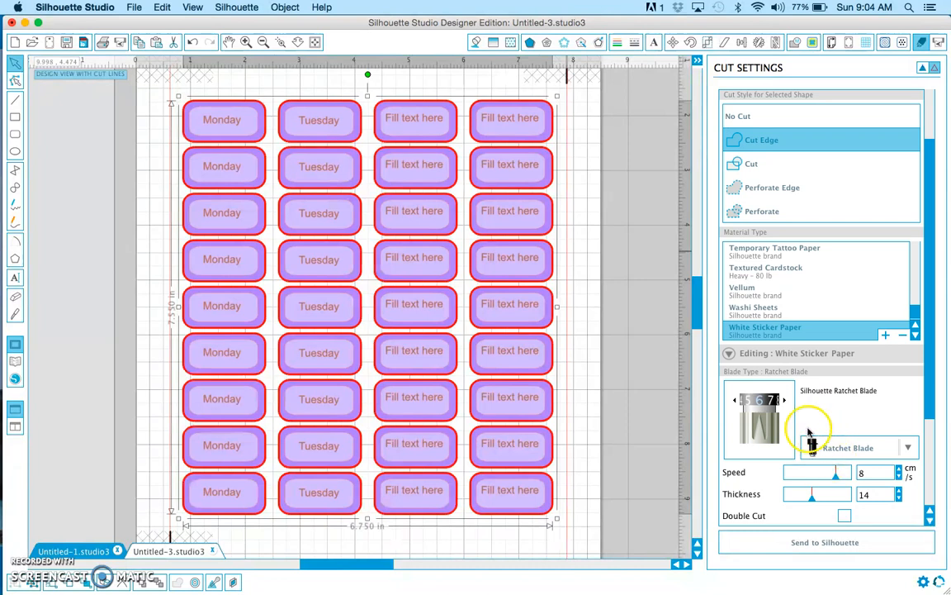
{"action": "left_click", "coordinate": [735, 400]}
{"action": "left_click", "coordinate": [734, 400]}
{"action": "left_click", "coordinate": [735, 400]}
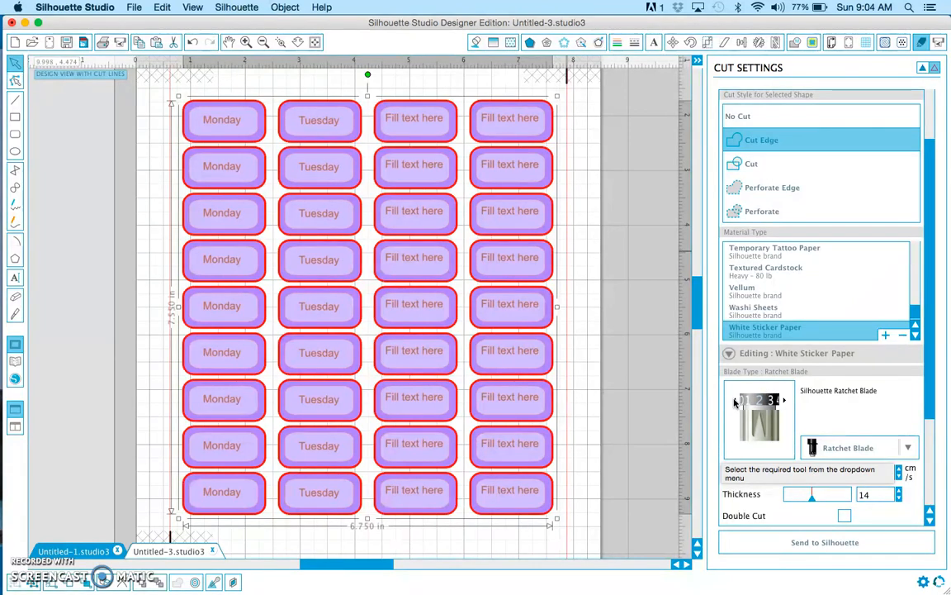
{"action": "left_click", "coordinate": [856, 457]}
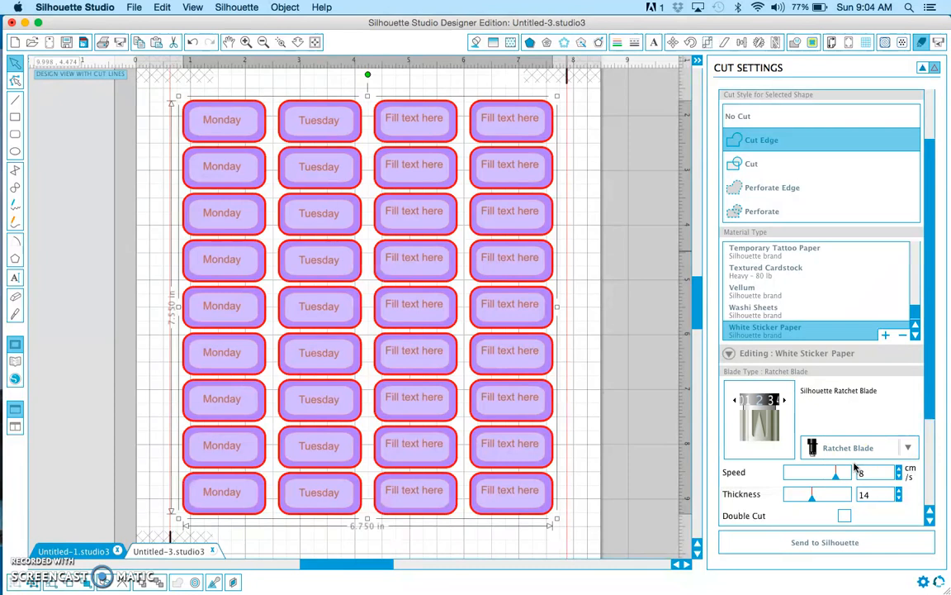
Lower the cutting speed for White Sticker Paper to 5 cm/s
{"action": "left_click", "coordinate": [864, 468]}
{"action": "left_click", "coordinate": [899, 477]}
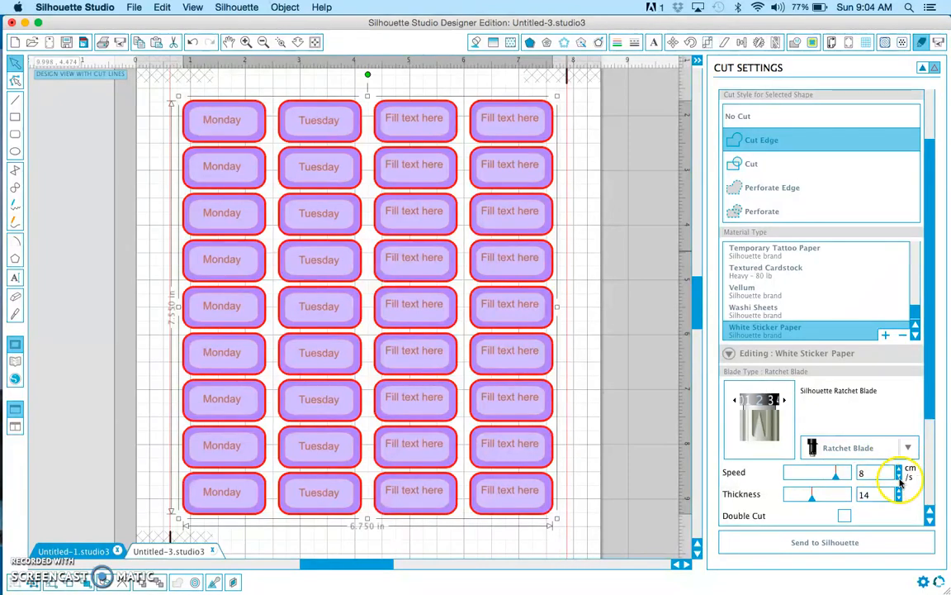
{"action": "left_click", "coordinate": [899, 476]}
{"action": "left_click", "coordinate": [899, 476]}
Set the cutting thickness for White Sticker Paper to 6
{"action": "left_click", "coordinate": [899, 490]}
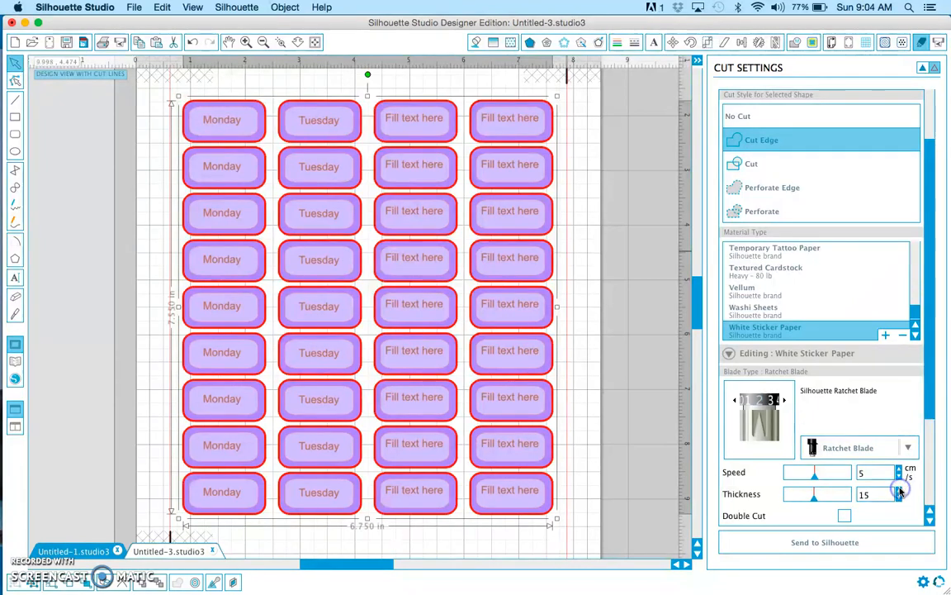
{"action": "left_click", "coordinate": [899, 491]}
{"action": "left_click", "coordinate": [899, 499]}
{"action": "left_click", "coordinate": [900, 499]}
{"action": "left_click", "coordinate": [899, 499]}
{"action": "left_click", "coordinate": [899, 499]}
{"action": "left_click", "coordinate": [899, 499]}
{"action": "left_click", "coordinate": [900, 499]}
{"action": "left_click", "coordinate": [899, 498]}
{"action": "left_click", "coordinate": [900, 498]}
{"action": "left_click", "coordinate": [899, 499]}
{"action": "left_click", "coordinate": [899, 499]}
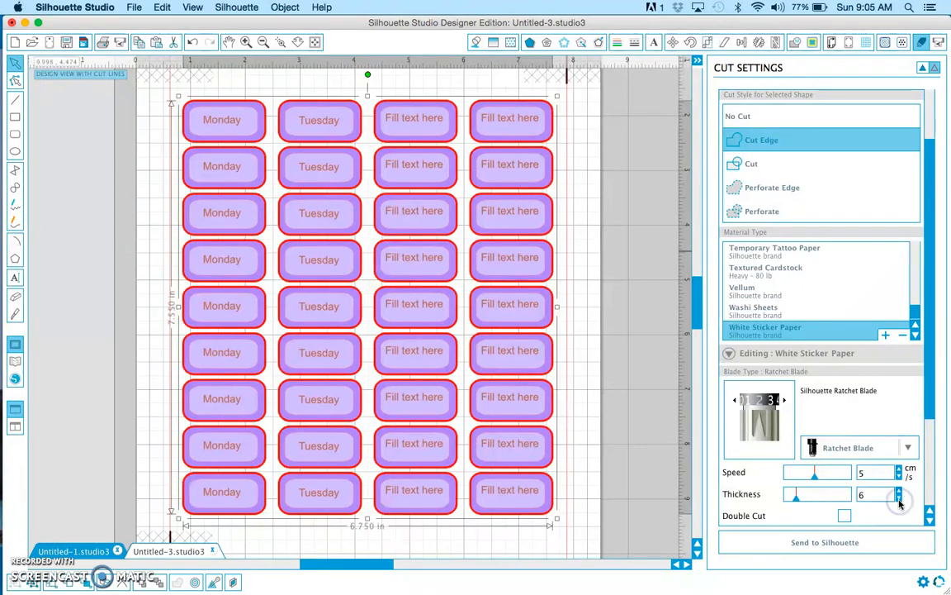
Examine the remaining cut options for White Sticker Paper, including double cut, line segment overcut and test cut
{"action": "scroll", "coordinate": [899, 502], "scroll_direction": "down", "scroll_amount": 2}
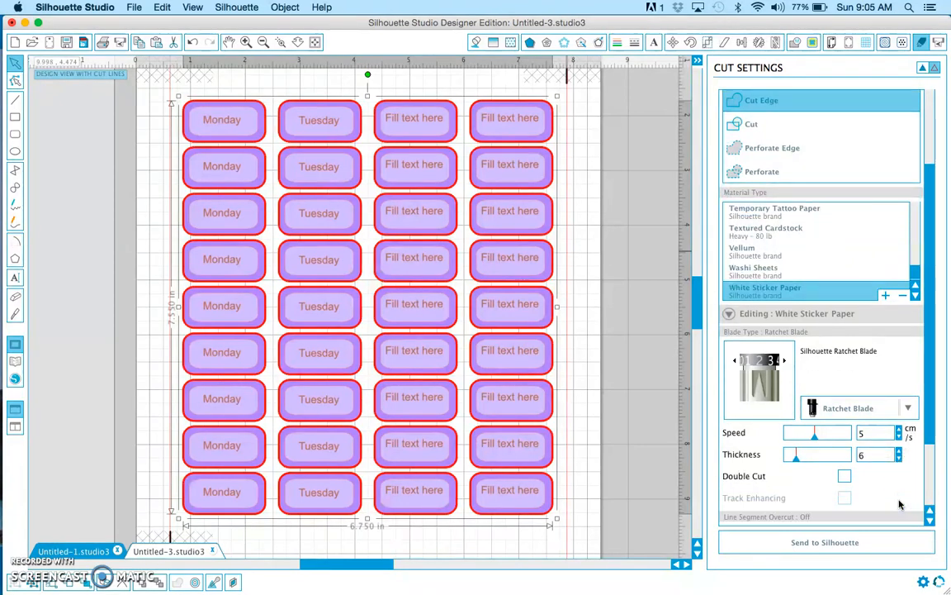
{"action": "scroll", "coordinate": [900, 504], "scroll_direction": "down", "scroll_amount": 4}
{"action": "left_click", "coordinate": [877, 503]}
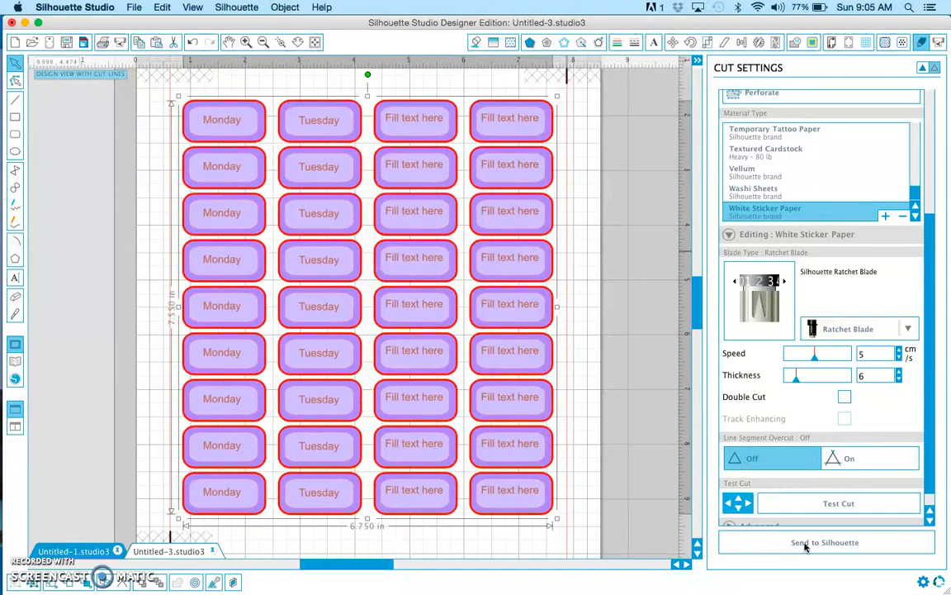
{"action": "left_click", "coordinate": [30, 541]}
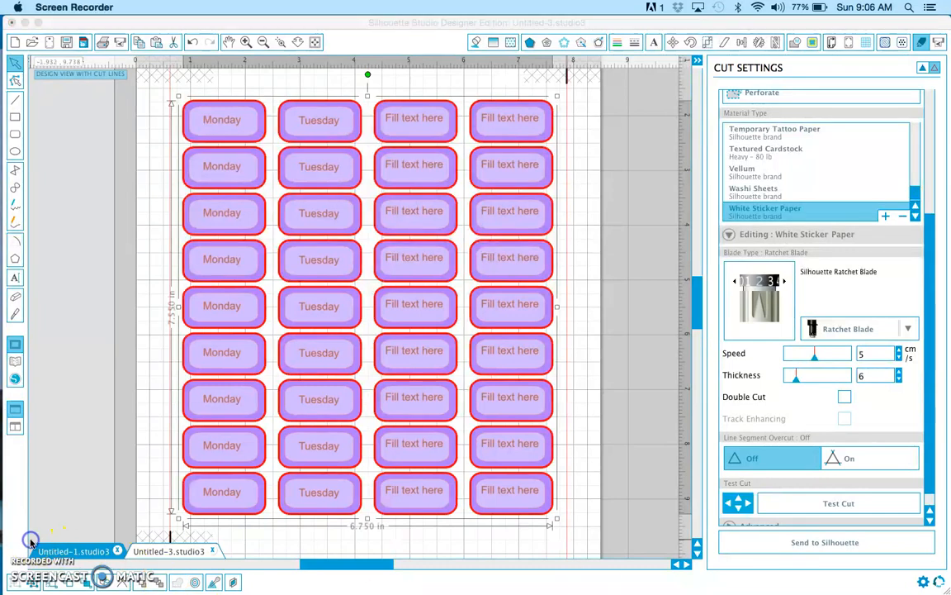